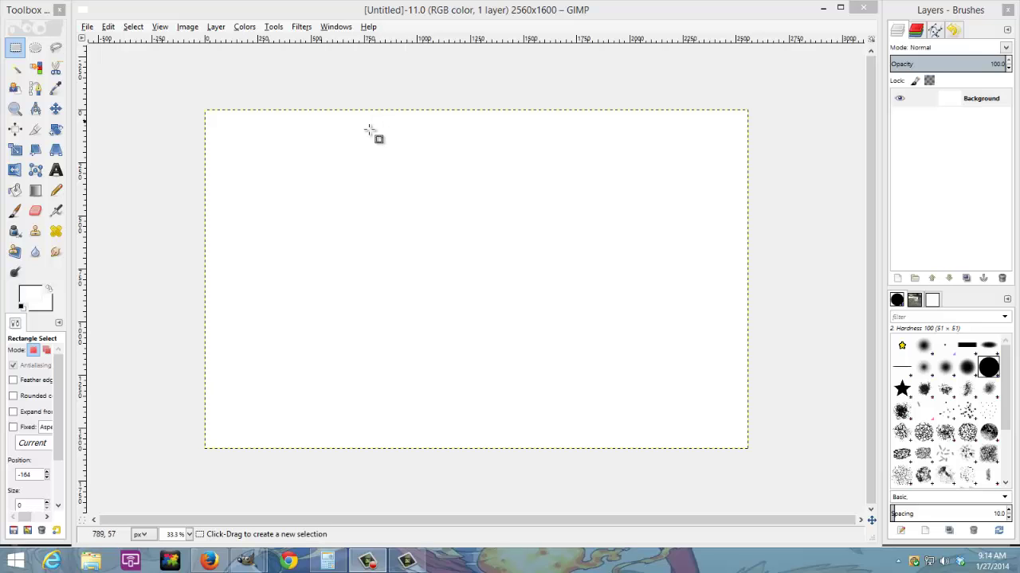
- Examine the whitestar image's dark panel, thin lines and small square markers, and compare it with the blank 2560x1600 image
key(alt+Tab)
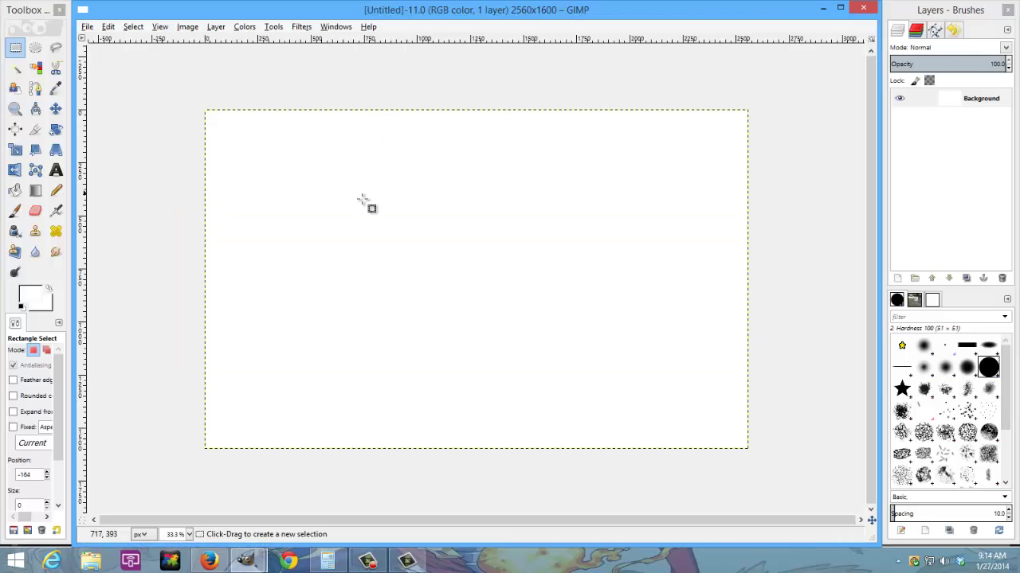
key(alt+Tab)
drag(236, 44, 716, 114)
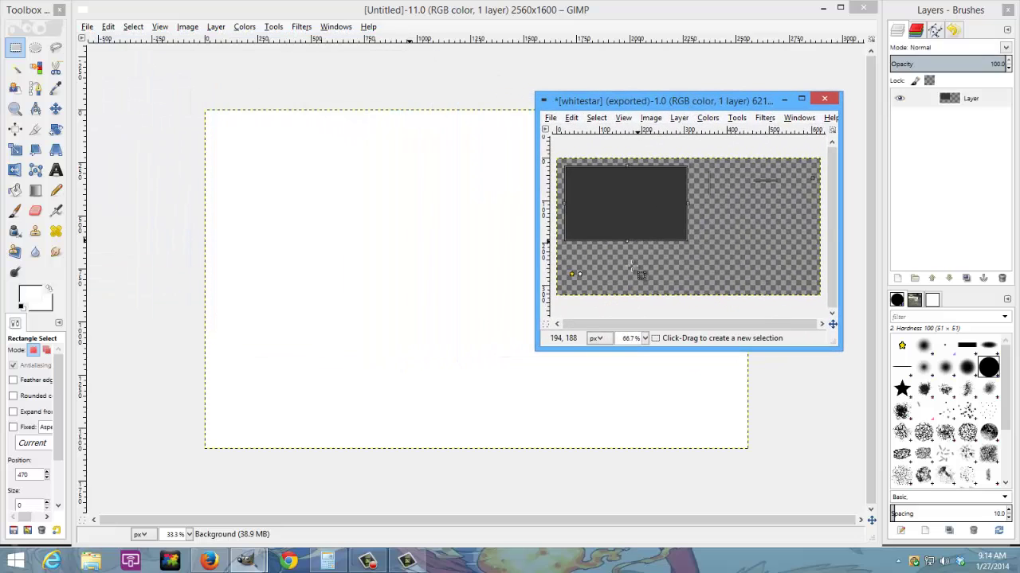
ctrl+scroll(631, 267, up, 3)
middle_drag(738, 268, 655, 351)
middle_drag(719, 196, 712, 289)
ctrl+scroll(674, 231, down, 2)
middle_drag(653, 218, 665, 196)
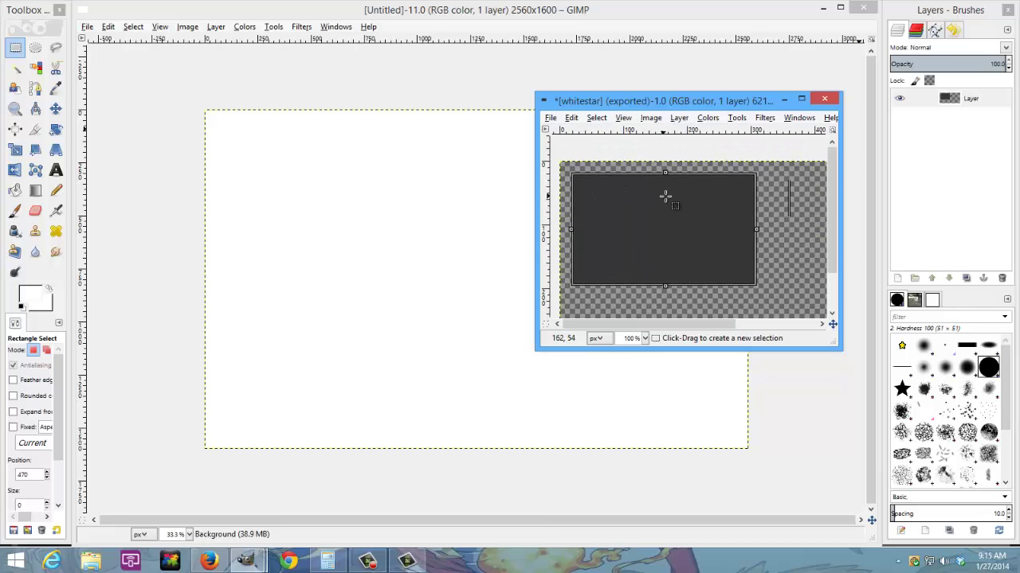
shift+scroll(746, 205, right, 5)
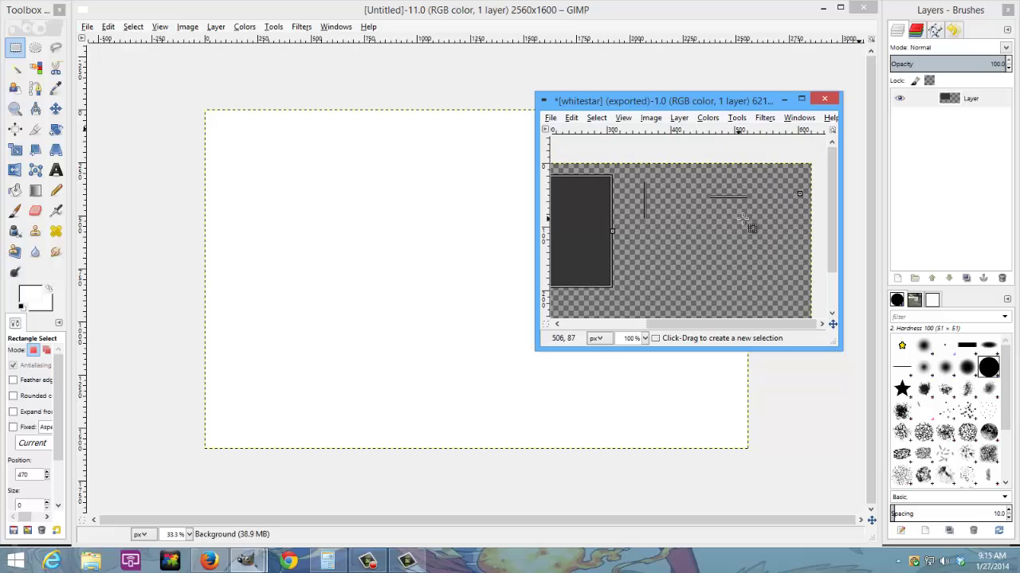
ctrl+scroll(752, 213, up, 2)
middle_drag(728, 209, 871, 231)
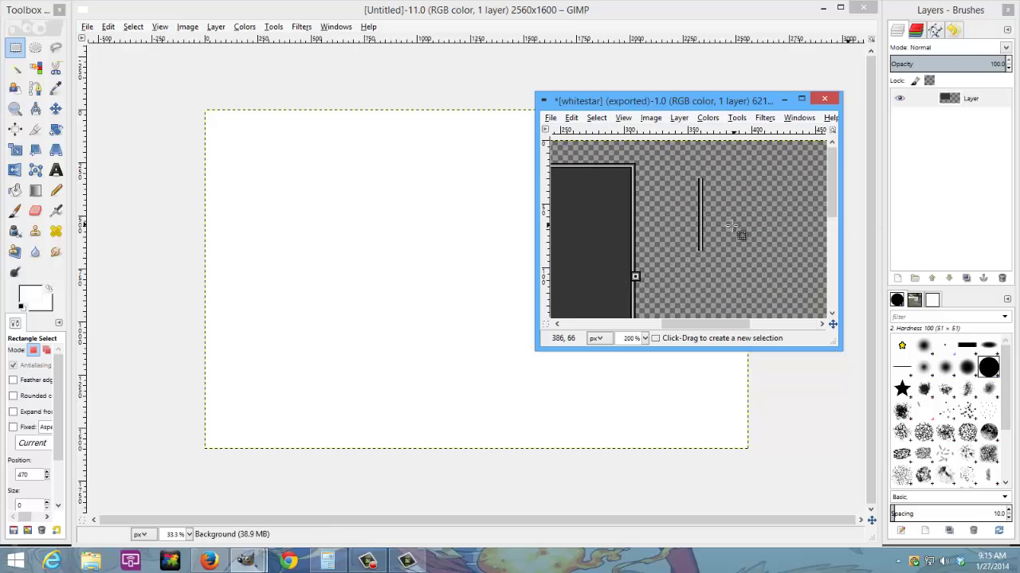
middle_drag(733, 227, 344, 228)
ctrl+scroll(685, 215, up, 3)
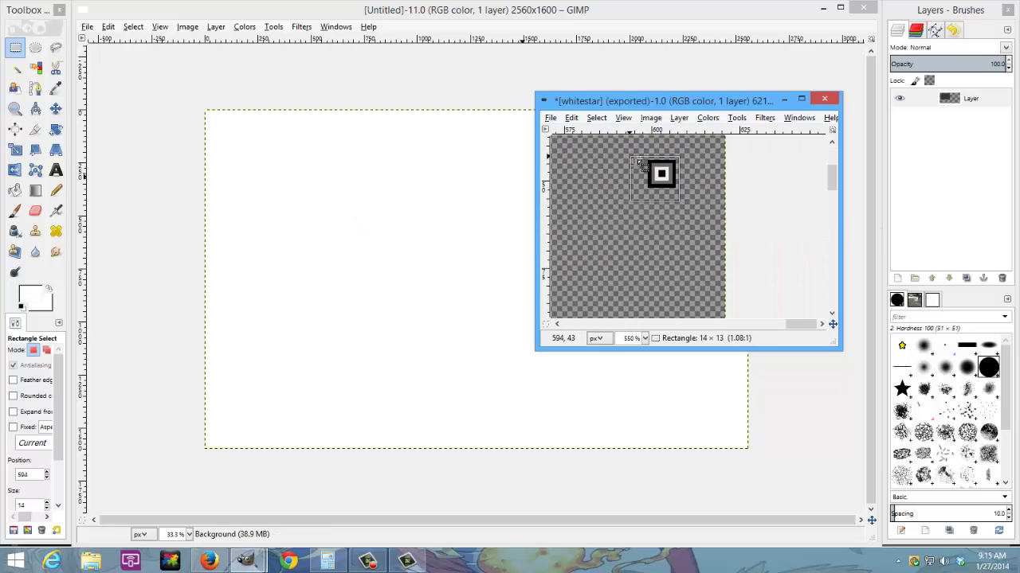
ctrl+scroll(642, 217, down, 6)
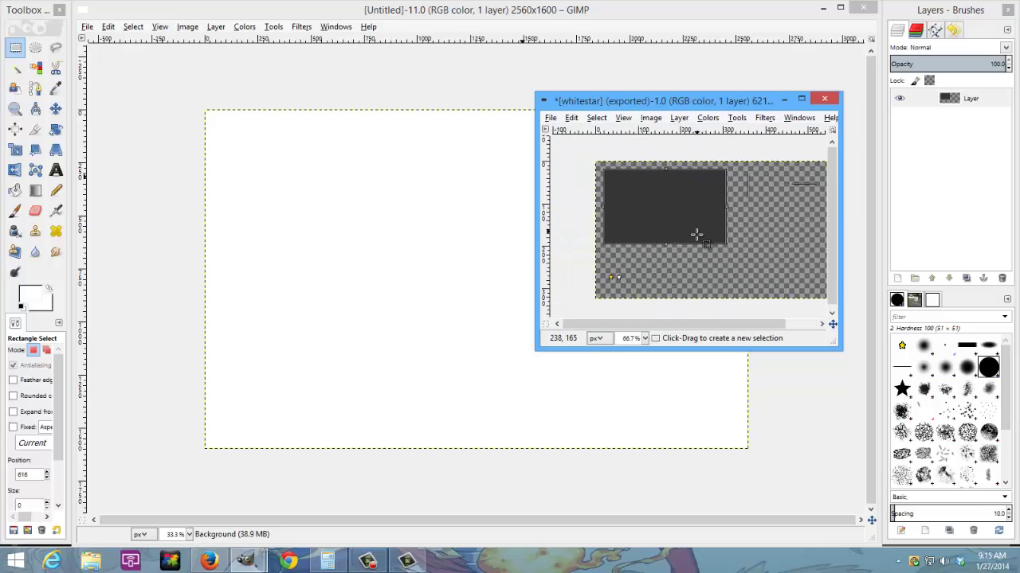
click(239, 186)
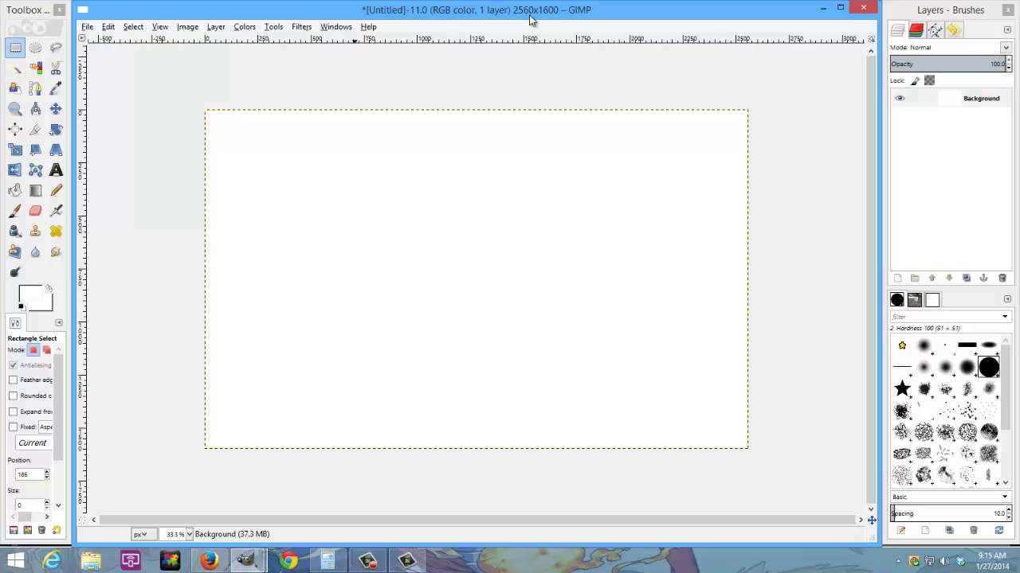
key(alt+Tab)
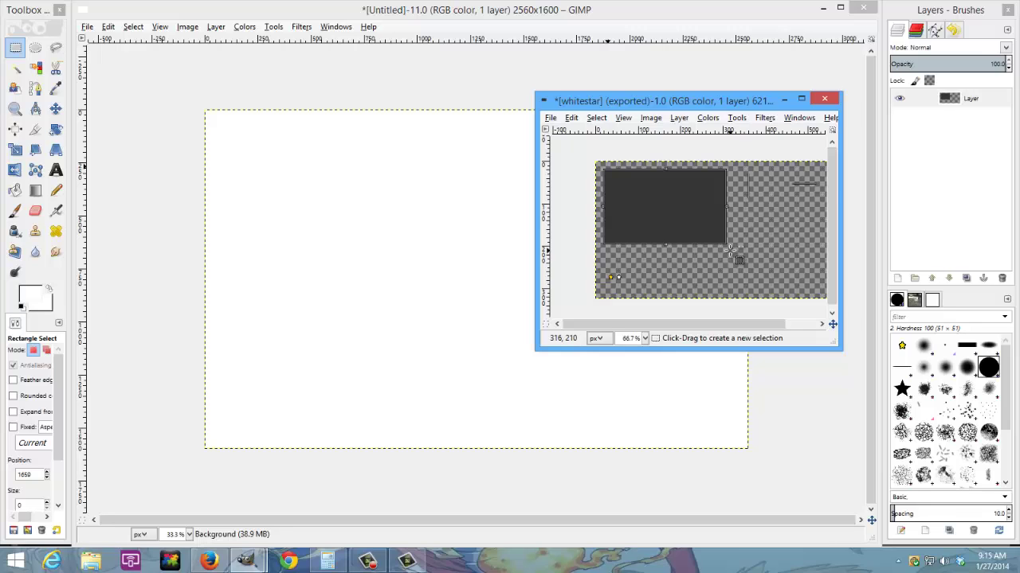
- Select the dark panel in the whitestar image with Rectangle Select and copy it
ctrl+scroll(729, 250, up, 2)
ctrl+scroll(729, 250, down, 2)
ctrl+scroll(730, 250, up, 1)
middle_drag(757, 259, 823, 274)
drag(780, 273, 523, 104)
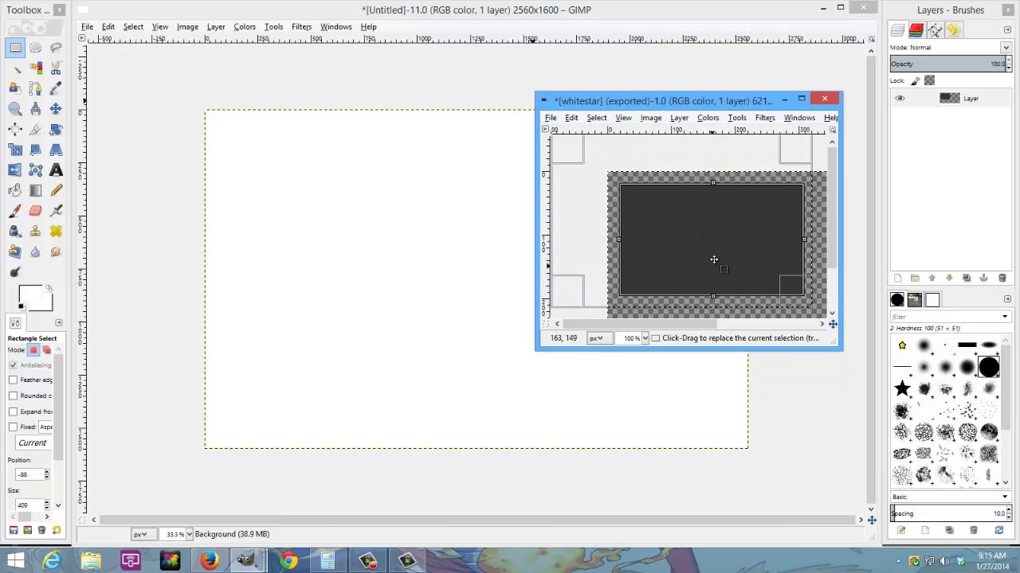
middle_drag(707, 241, 674, 225)
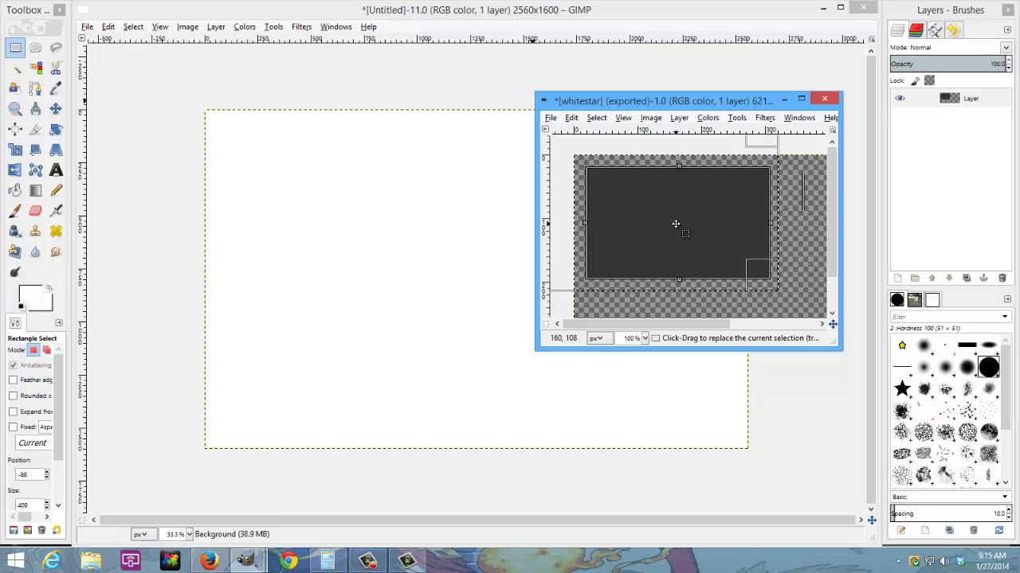
key(ctrl+c)
click(786, 209)
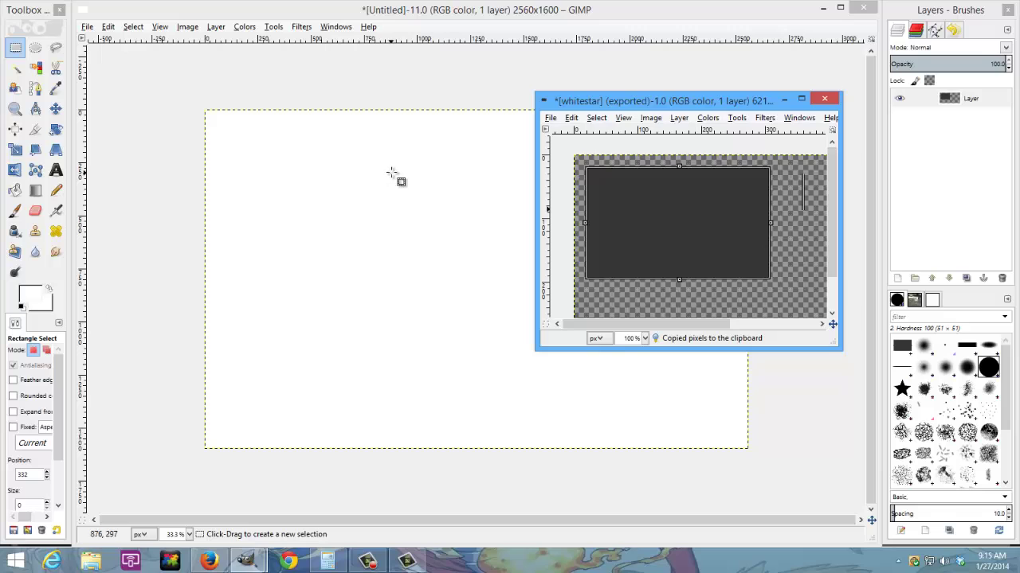
- Paste the copied dark panel into the blank 2560x1600 image as a floating selection
click(348, 153)
middle_drag(348, 154, 432, 264)
key(ctrl+v)
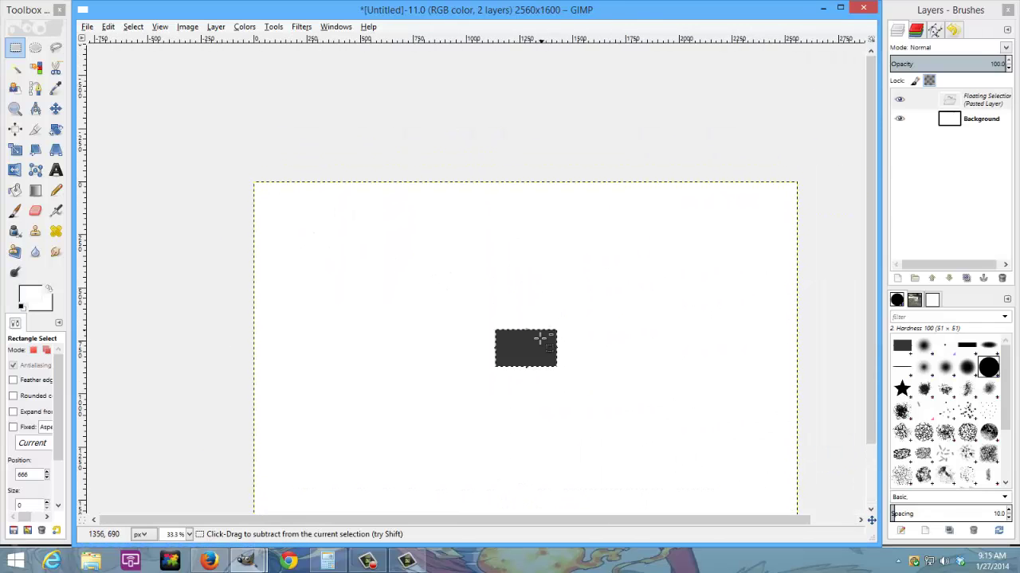
ctrl+scroll(547, 347, down, 3)
ctrl+scroll(547, 348, up, 3)
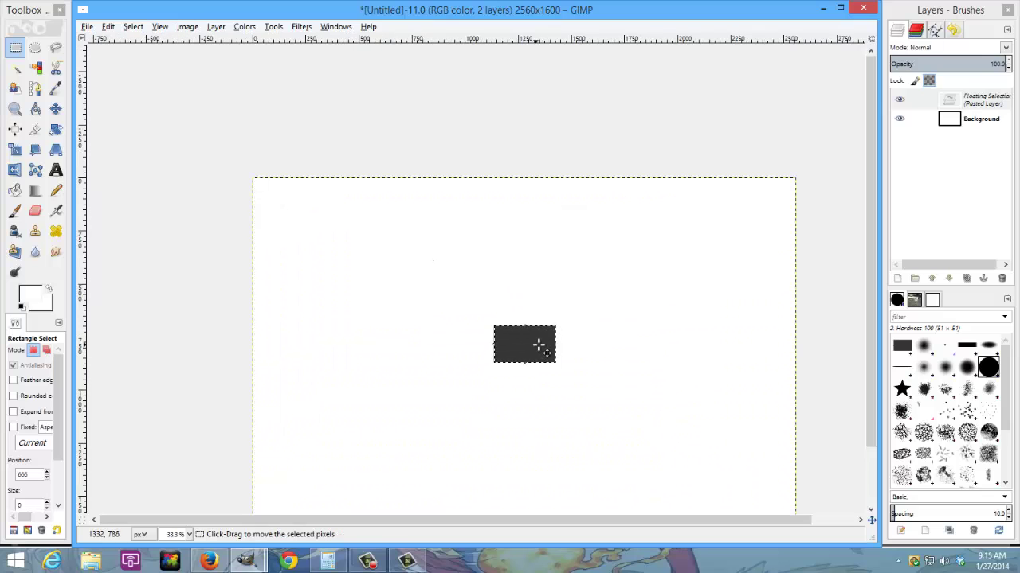
key(ctrl+z)
ctrl+scroll(555, 372, down, 5)
ctrl+scroll(533, 271, up, 2)
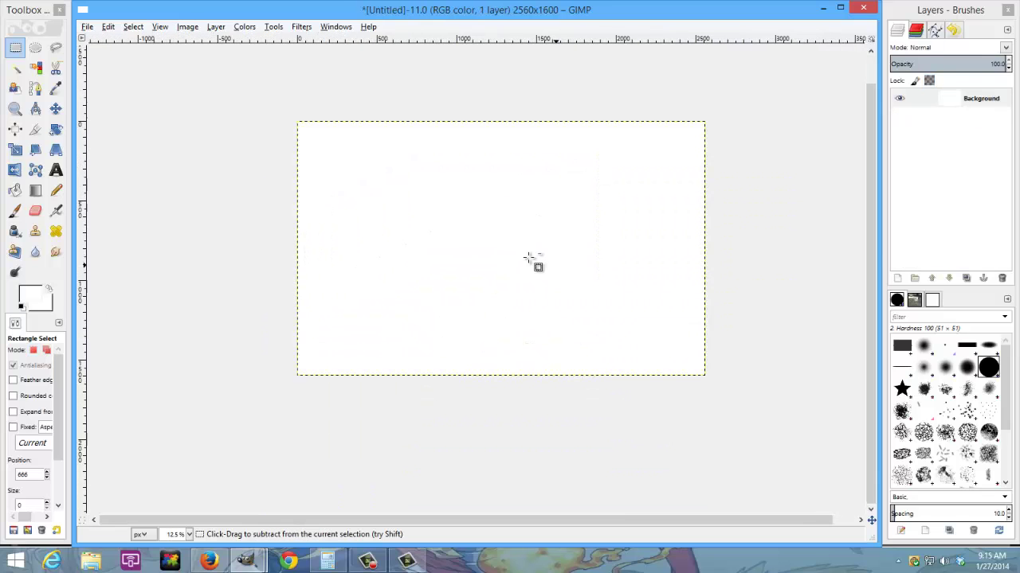
ctrl+scroll(529, 258, down, 2)
ctrl+scroll(529, 258, up, 1)
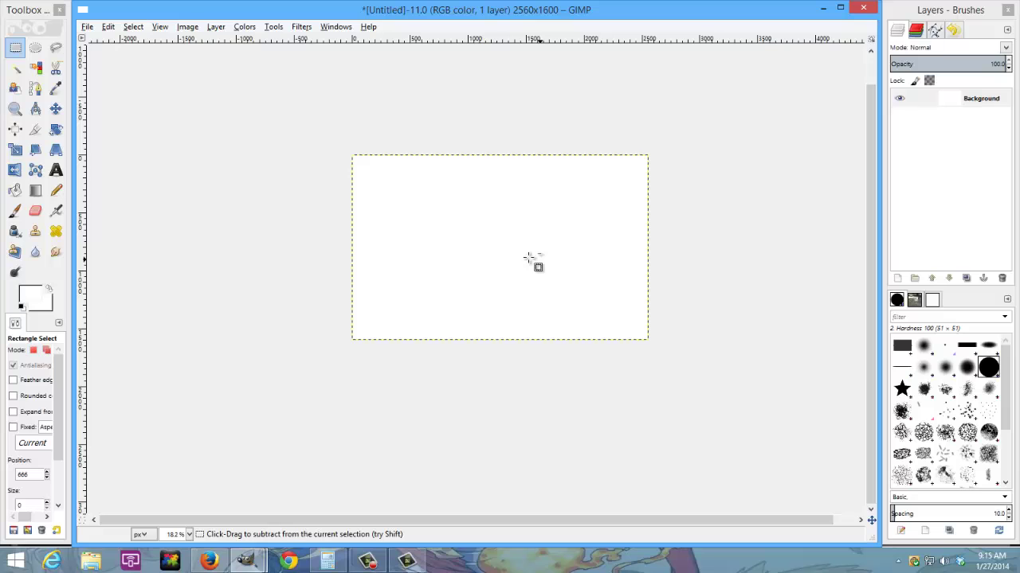
key(ctrl+v)
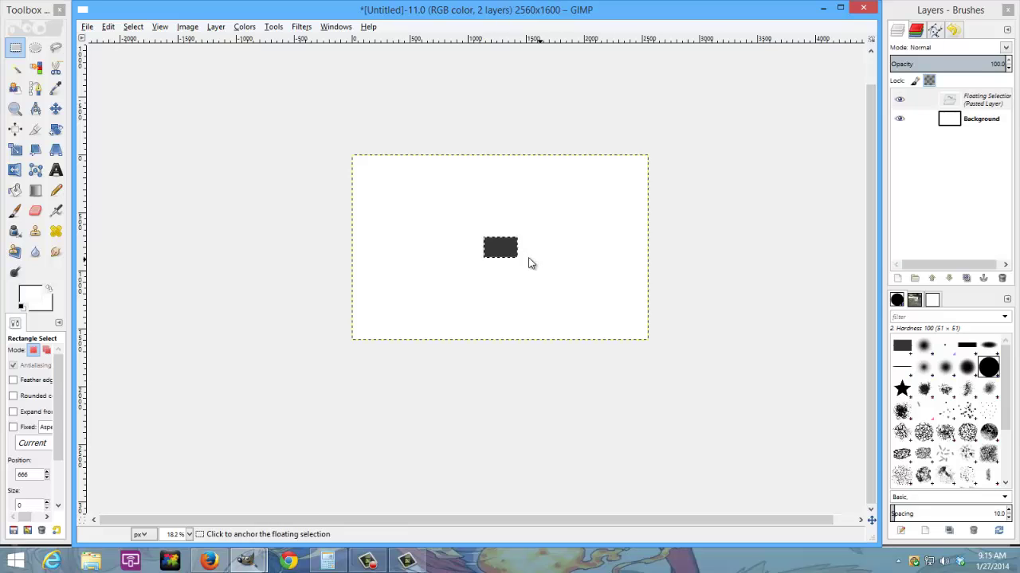
- Reselect the whitestar image's dark panel, copy it again, and return to the untitled 2560x1600 image
key(alt+Tab)
drag(778, 285, 575, 153)
click(21, 53)
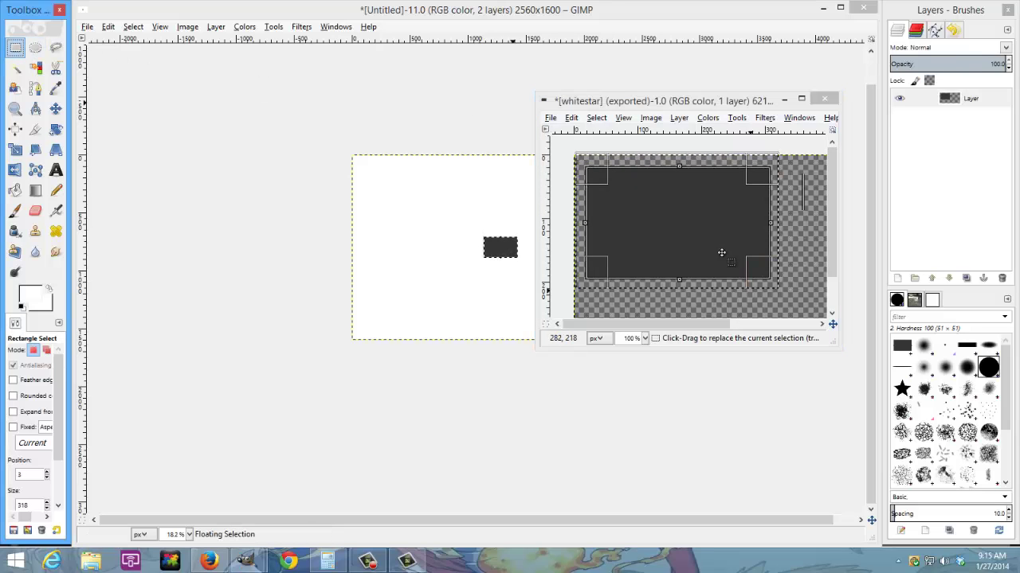
key(ctrl+c)
right_click(709, 222)
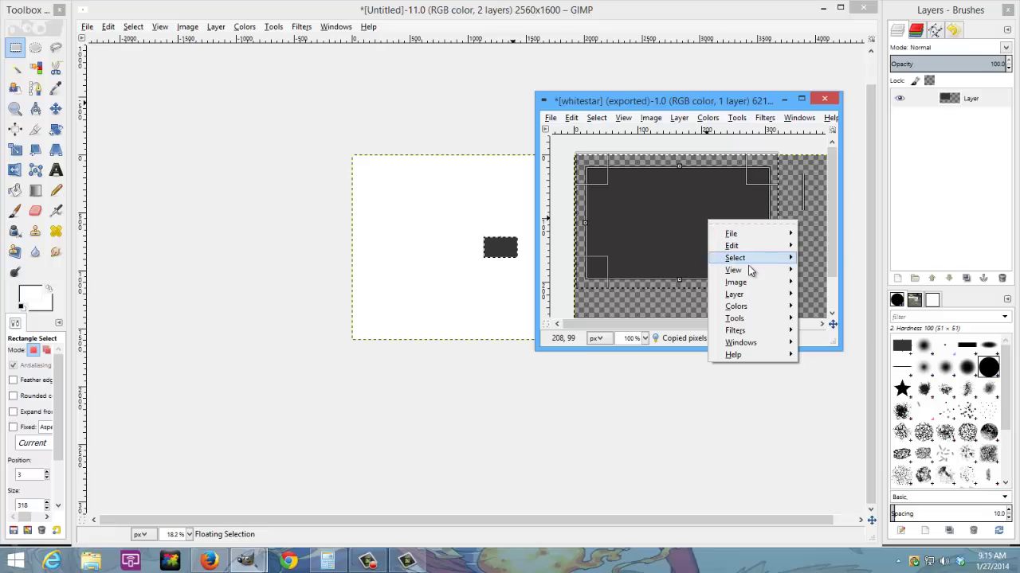
mouse_move(742, 246)
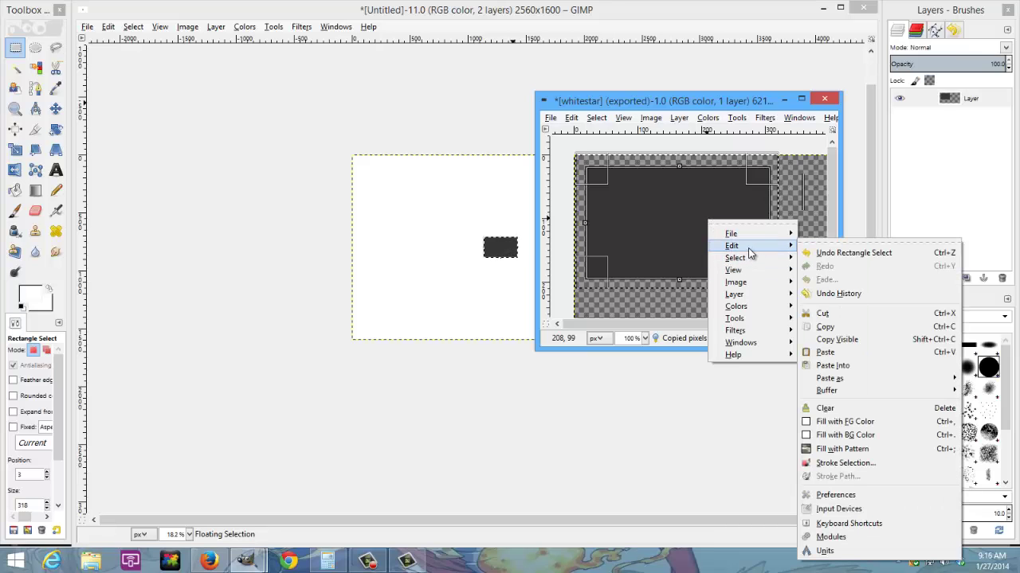
key(Escape)
key(Escape)
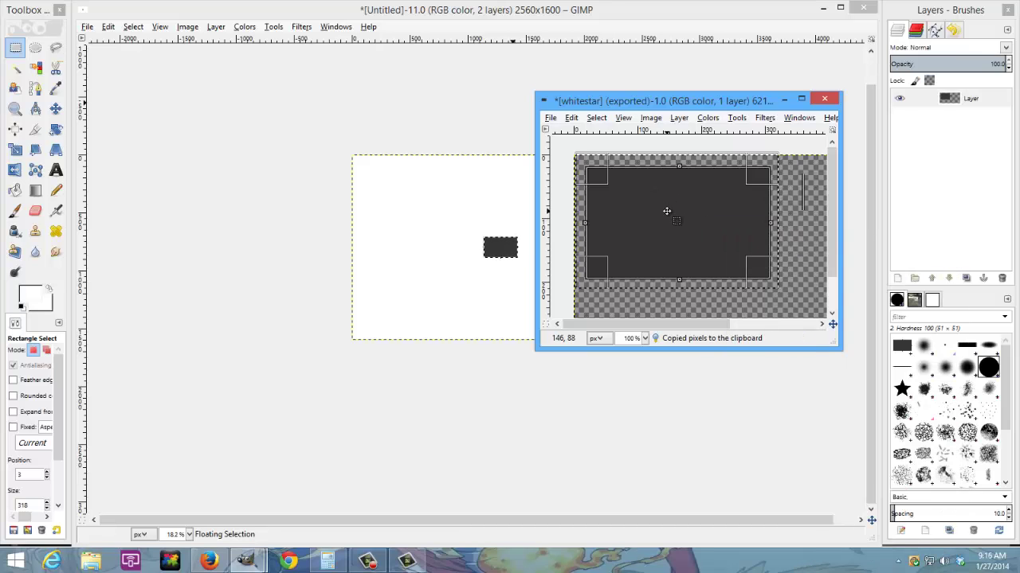
click(482, 13)
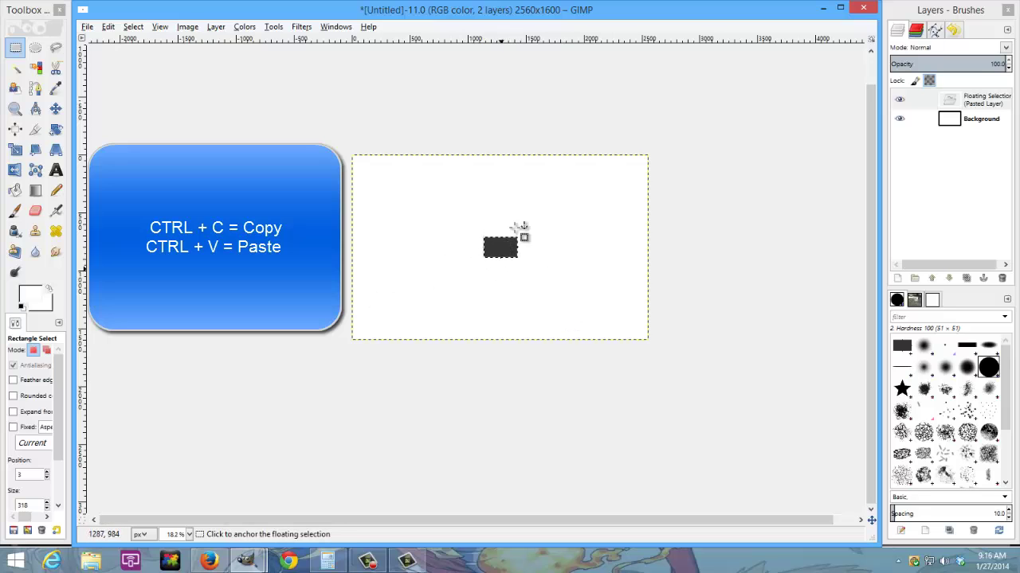
- Anchor the floating dark panel onto the Background layer
click(539, 273)
key(1)
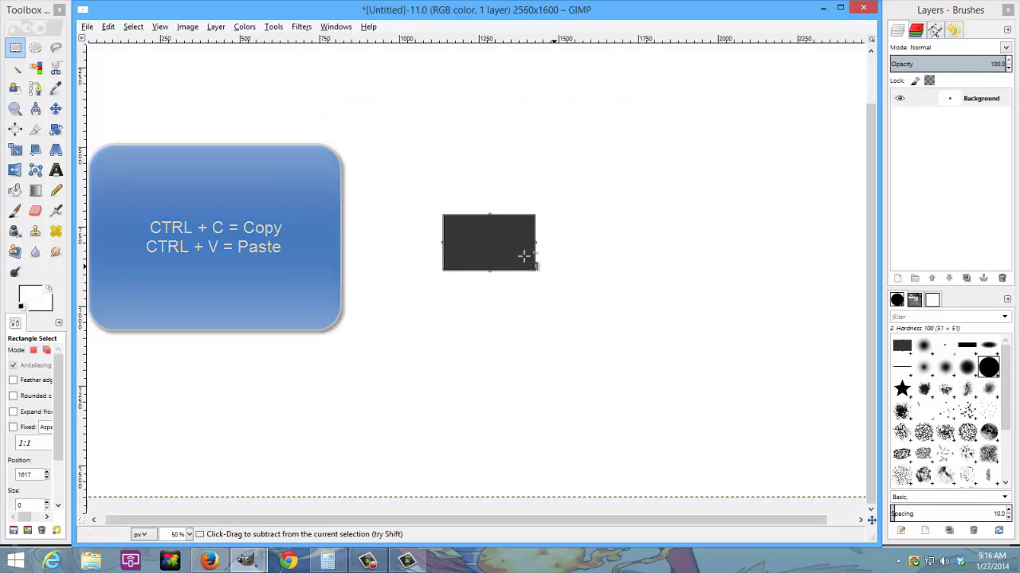
ctrl+scroll(518, 254, up, 1)
middle_drag(464, 253, 568, 332)
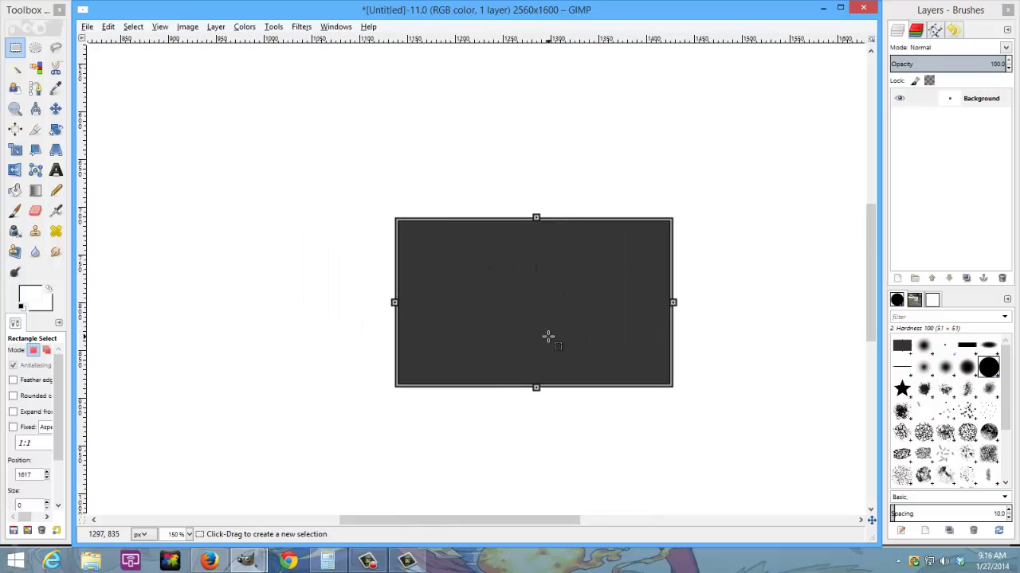
- Draw a text box about 283 × 39 px across the middle of the dark panel, using Sans 18 px in white
click(56, 170)
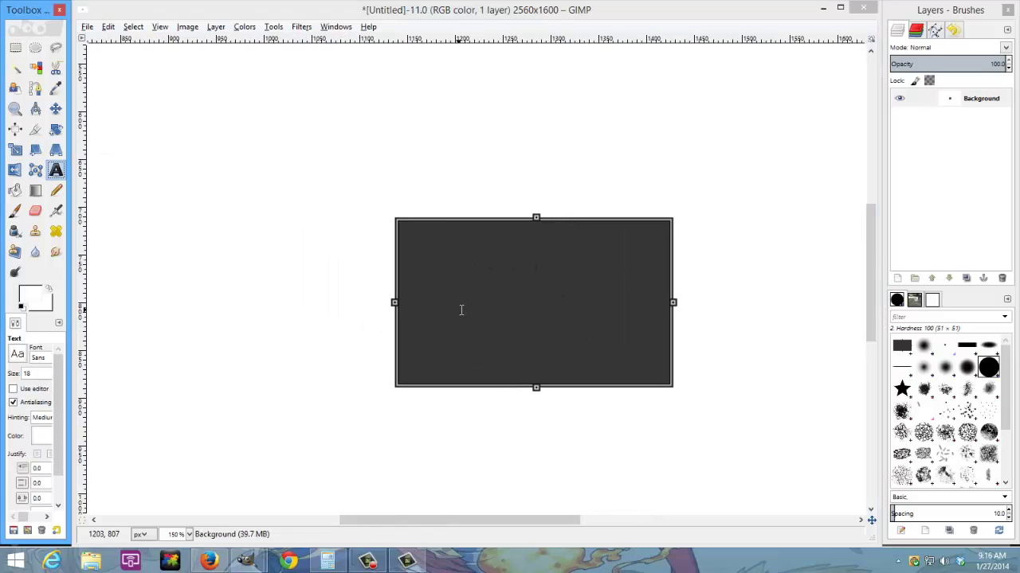
ctrl+scroll(466, 297, up, 1)
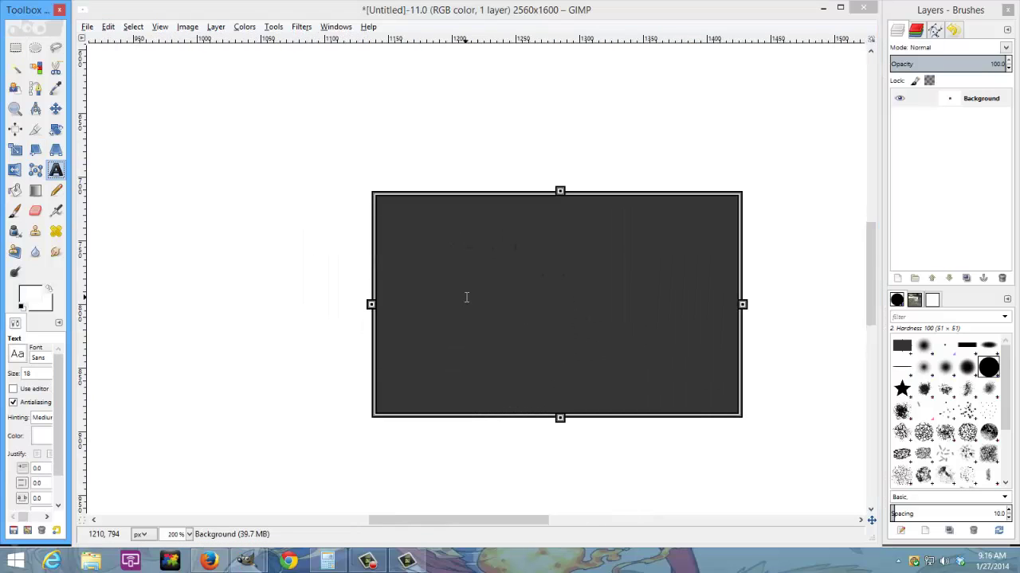
click(36, 293)
click(810, 306)
click(384, 280)
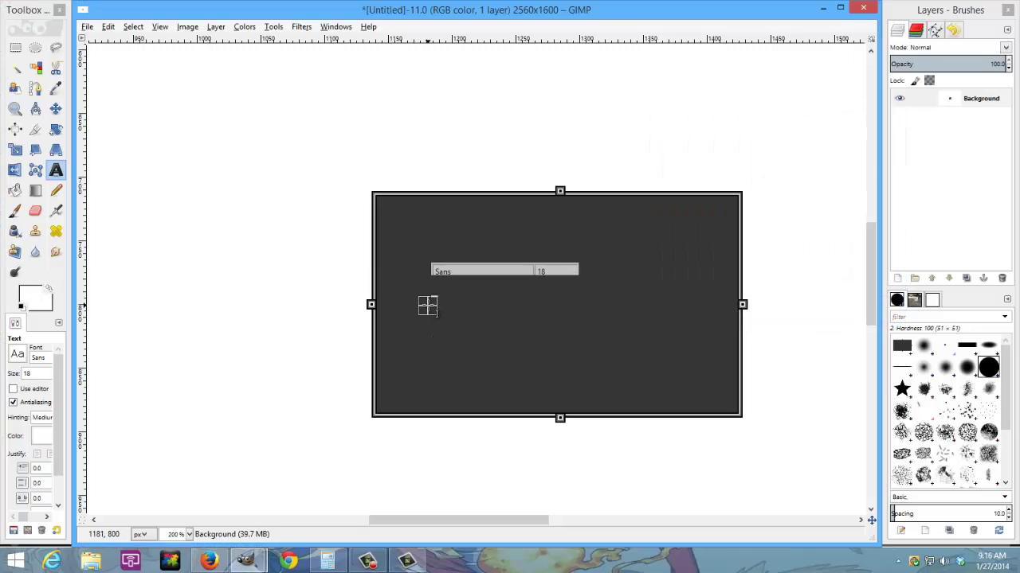
drag(390, 281, 738, 338)
drag(402, 306, 365, 314)
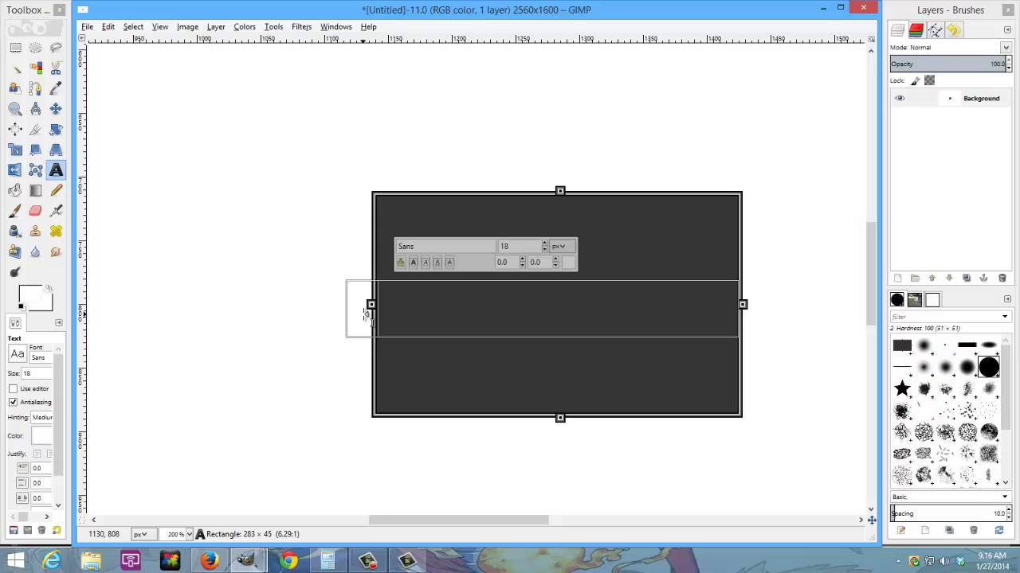
drag(576, 342, 576, 332)
- Widen the toolbox to show all the text options and set the text justification to centered
click(60, 407)
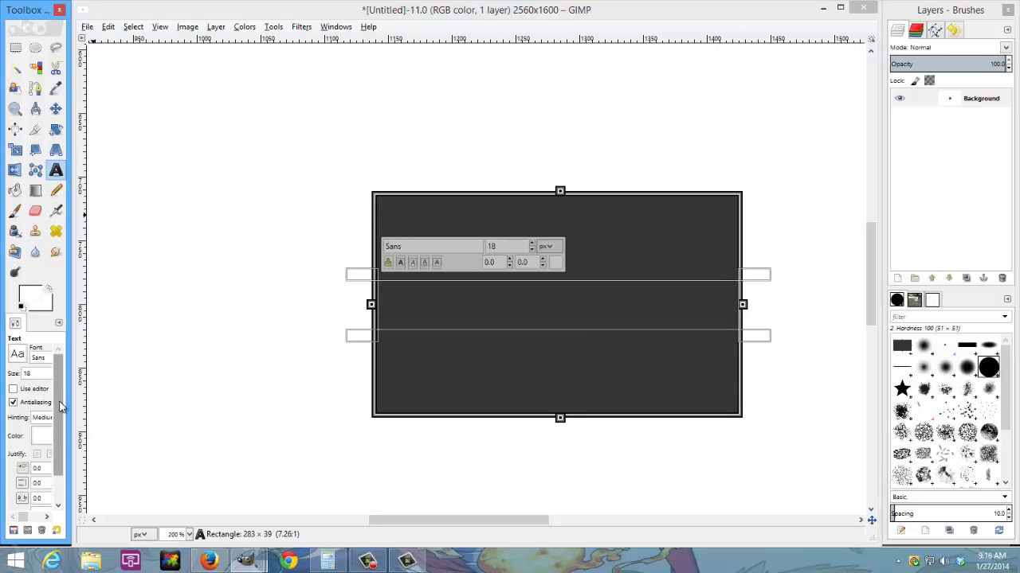
drag(60, 408, 60, 442)
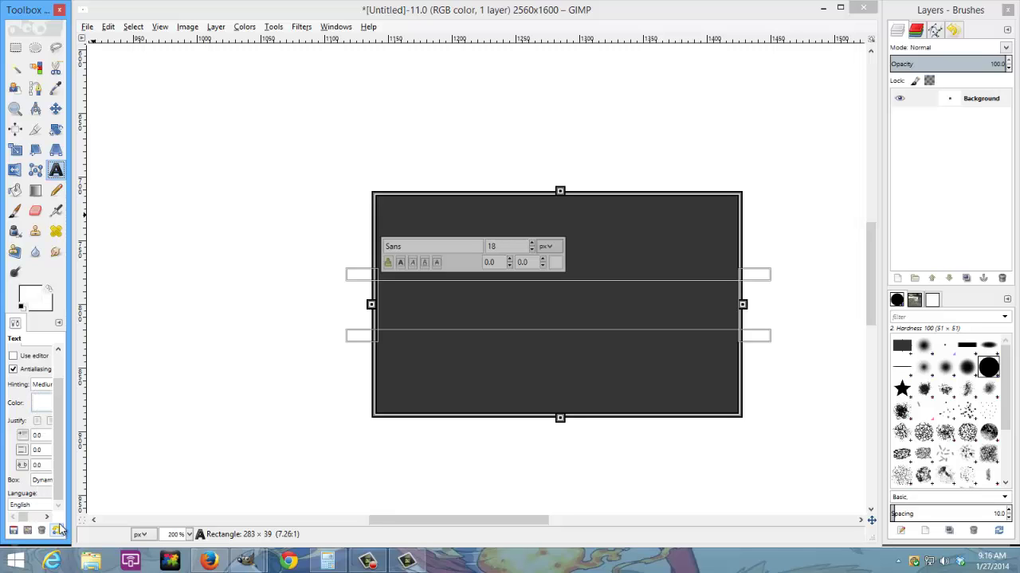
drag(67, 520, 115, 520)
click(65, 357)
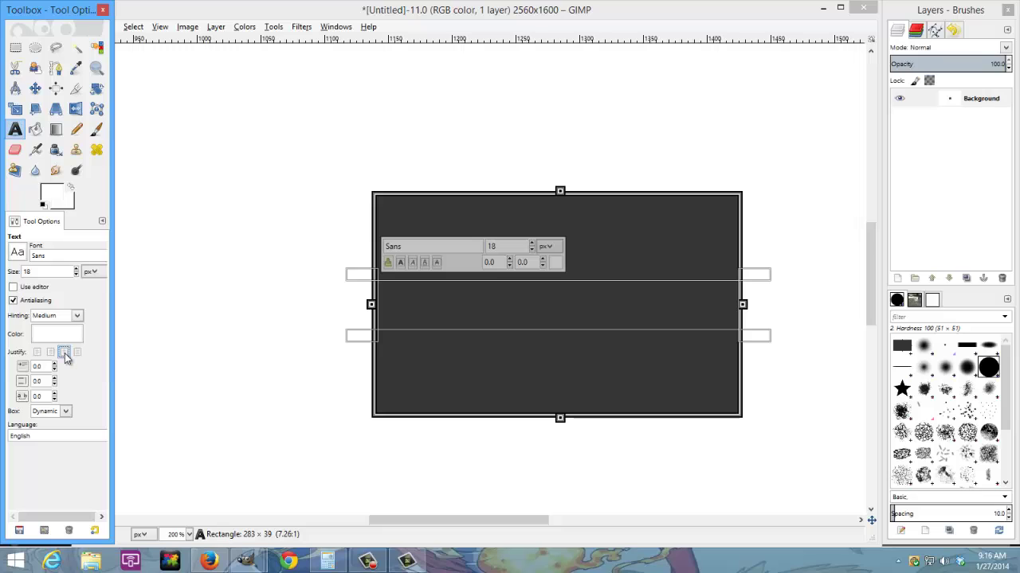
click(502, 315)
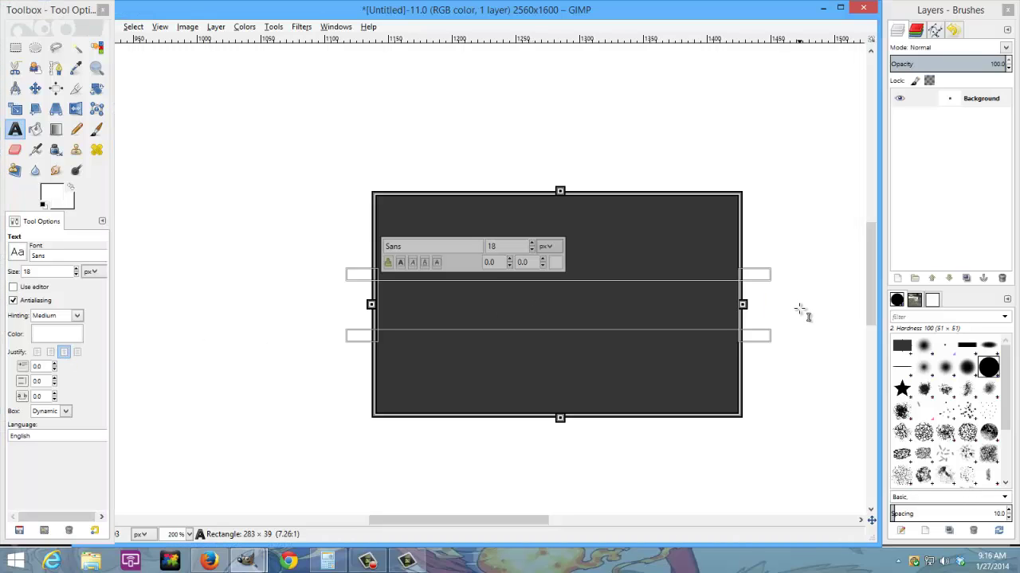
- Enter the title "TheUnproPro's Adventures" in the text box on the dark panel
text(TheUNpr)
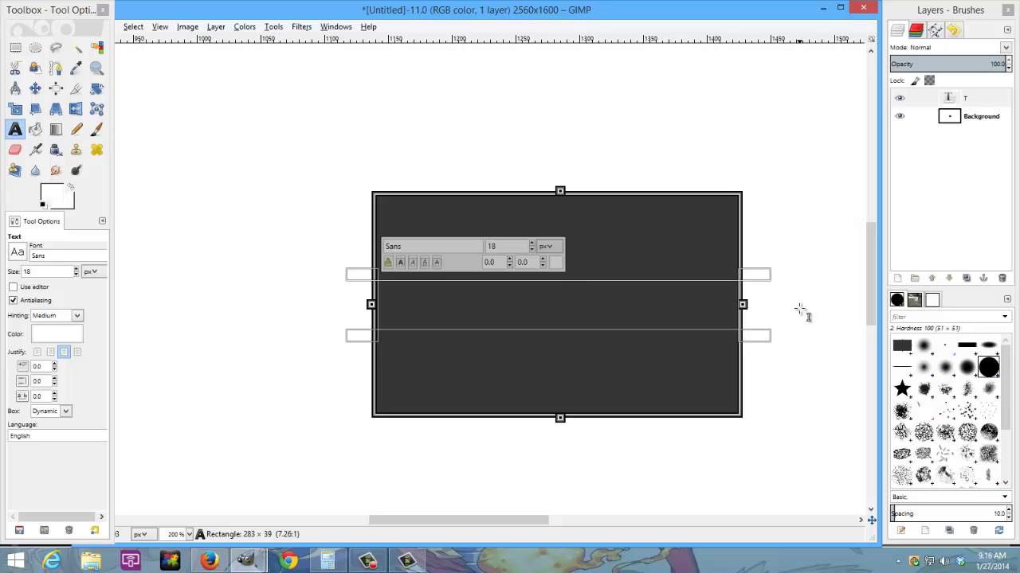
key(BackSpace)
key(BackSpace)
key(BackSpace)
text(n)
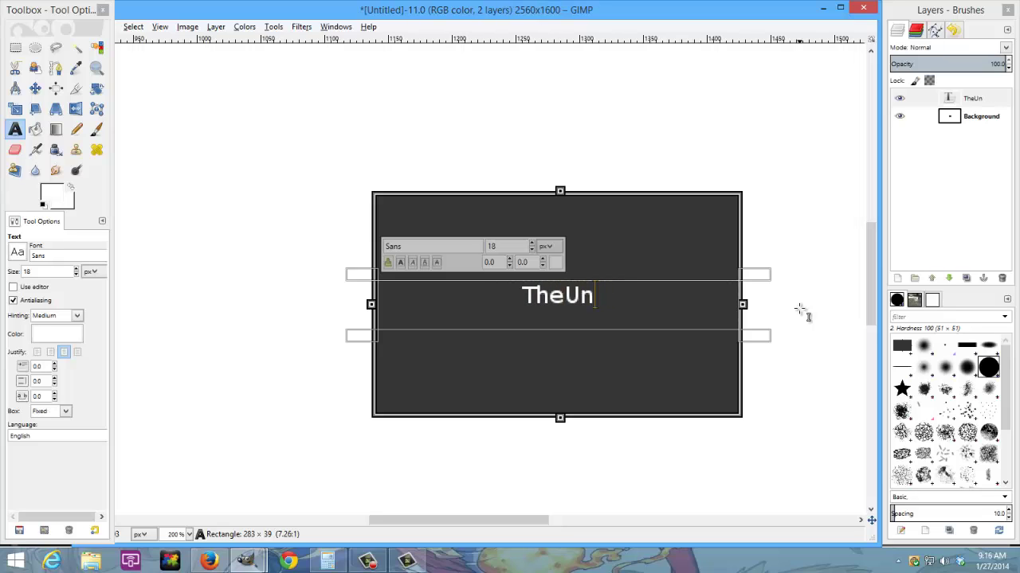
text(proPro's Adventures)
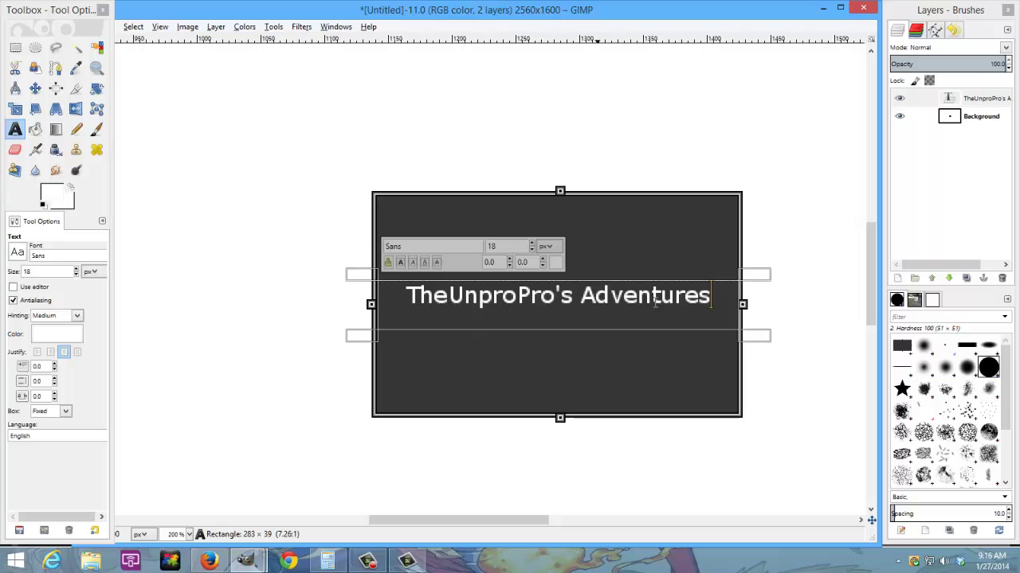
- Copy the yellow star from the whitestar template using the Rectangle Select tool
click(15, 48)
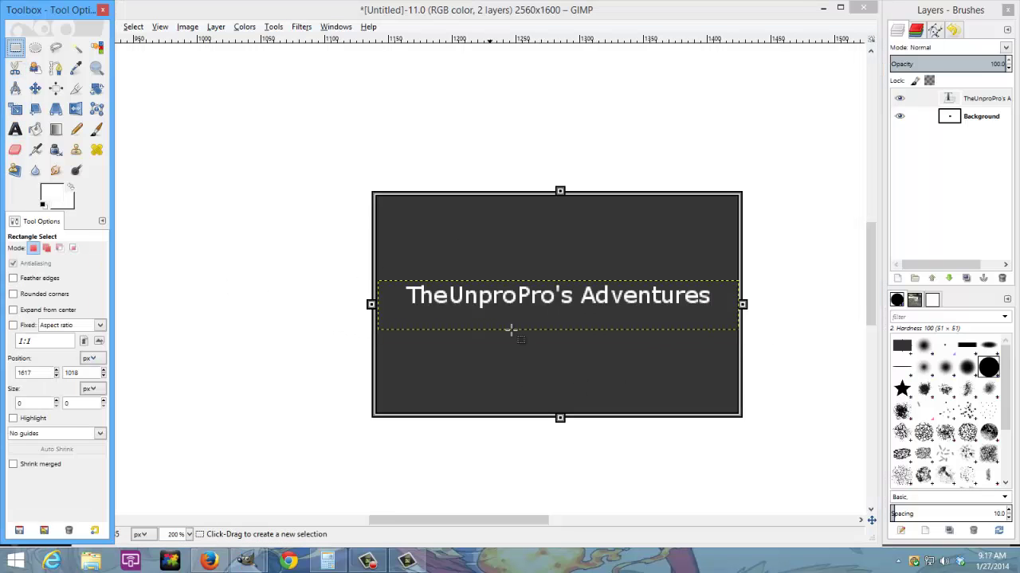
drag(720, 312, 403, 263)
click(554, 224)
middle_drag(512, 344, 492, 388)
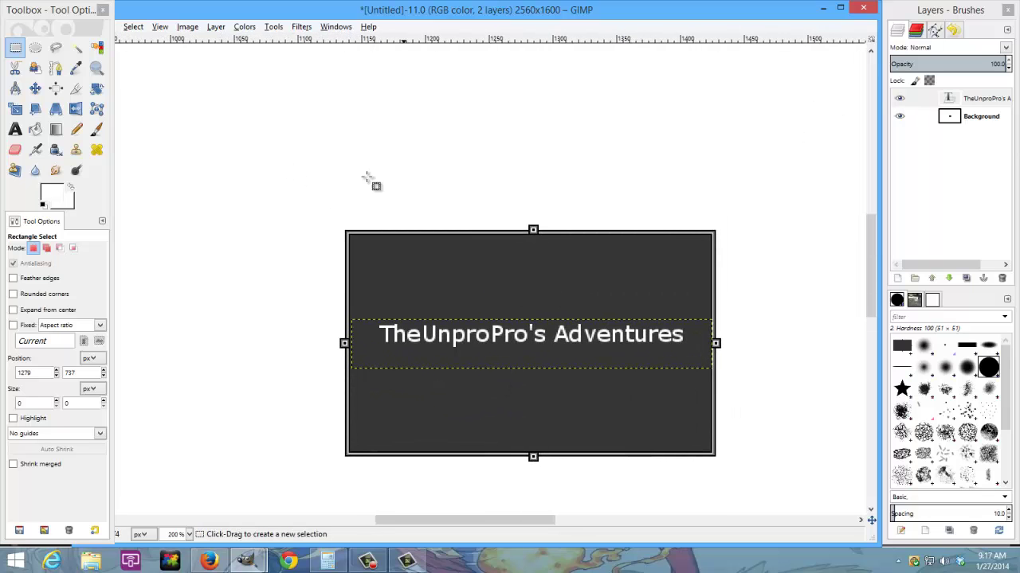
key(alt+Tab)
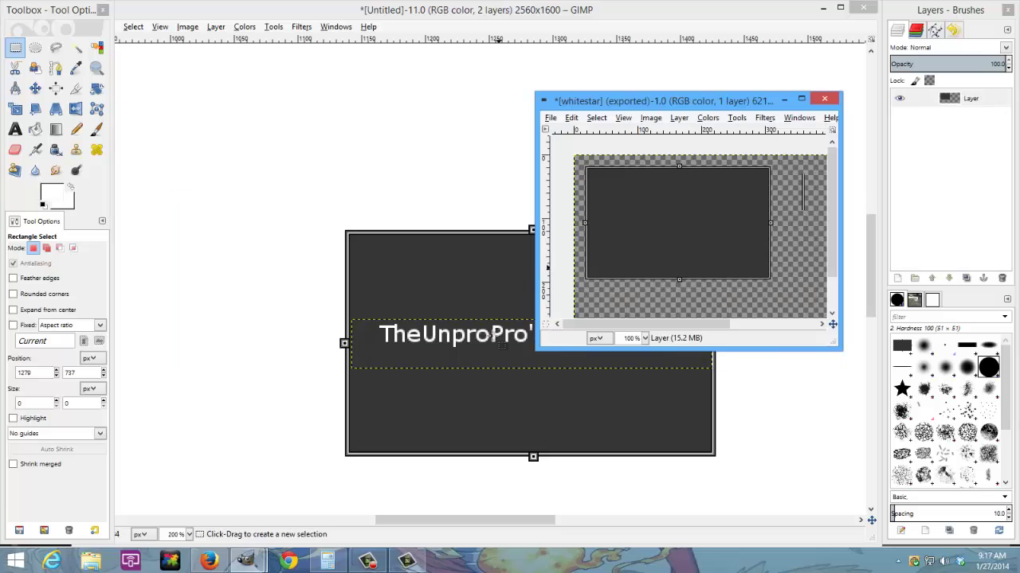
middle_drag(783, 305, 787, 228)
ctrl+scroll(677, 217, up, 3)
middle_drag(617, 216, 653, 252)
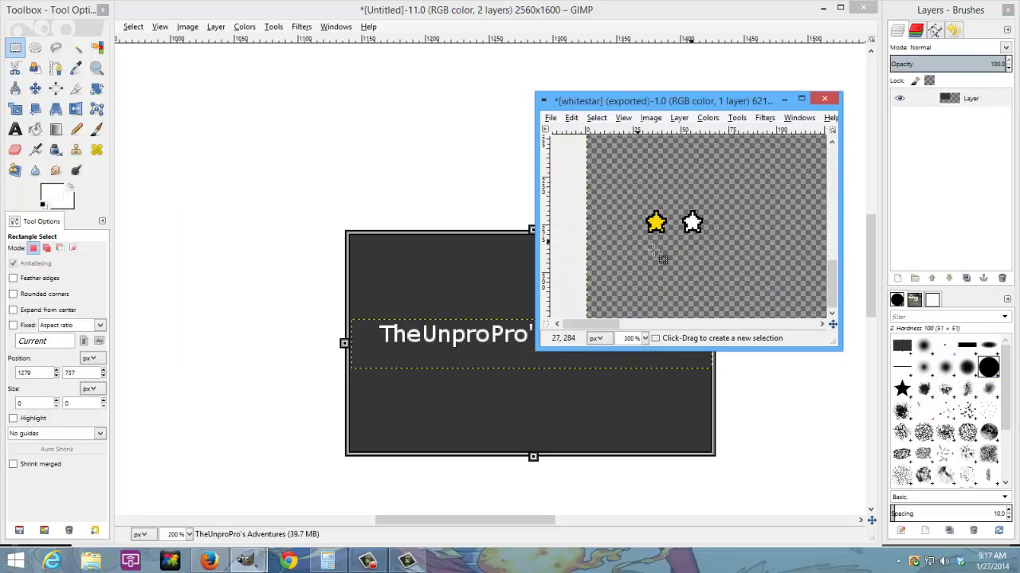
ctrl+scroll(666, 249, up, 1)
drag(678, 253, 607, 182)
key(ctrl+c)
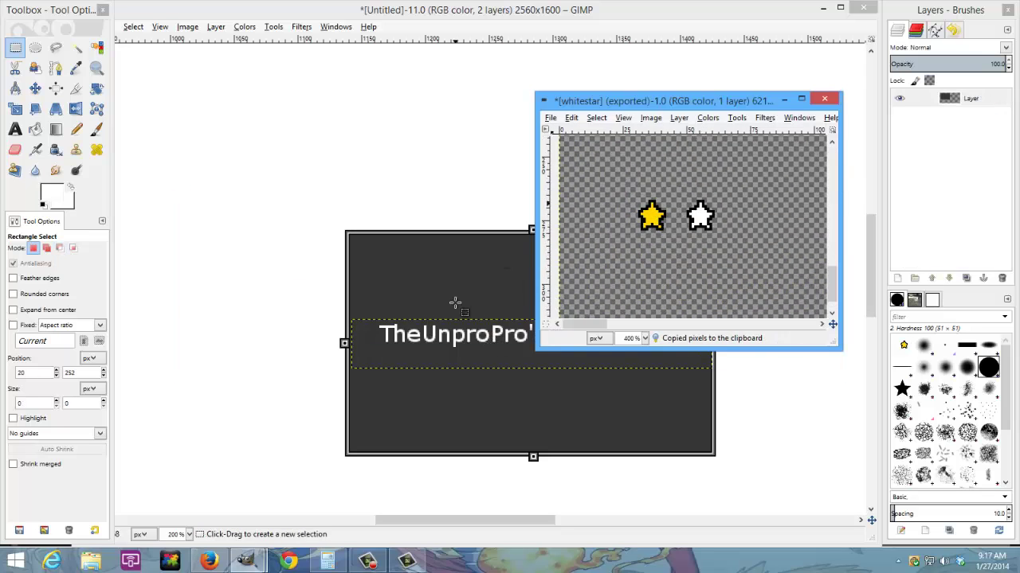
click(455, 303)
key(ctrl+v)
drag(539, 344, 370, 253)
key(ctrl+z)
key(ctrl+z)
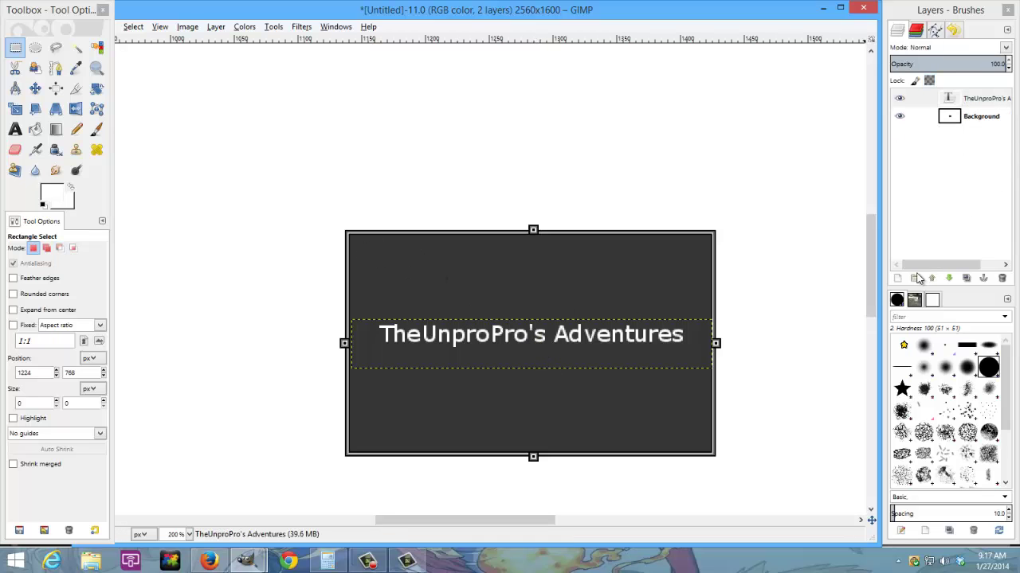
- Add a new transparent layer above the title text layer
click(897, 278)
click(114, 220)
key(Return)
- Paste the yellow star, move it into the dark panel's upper-left corner and anchor it to the new layer
key(ctrl+v)
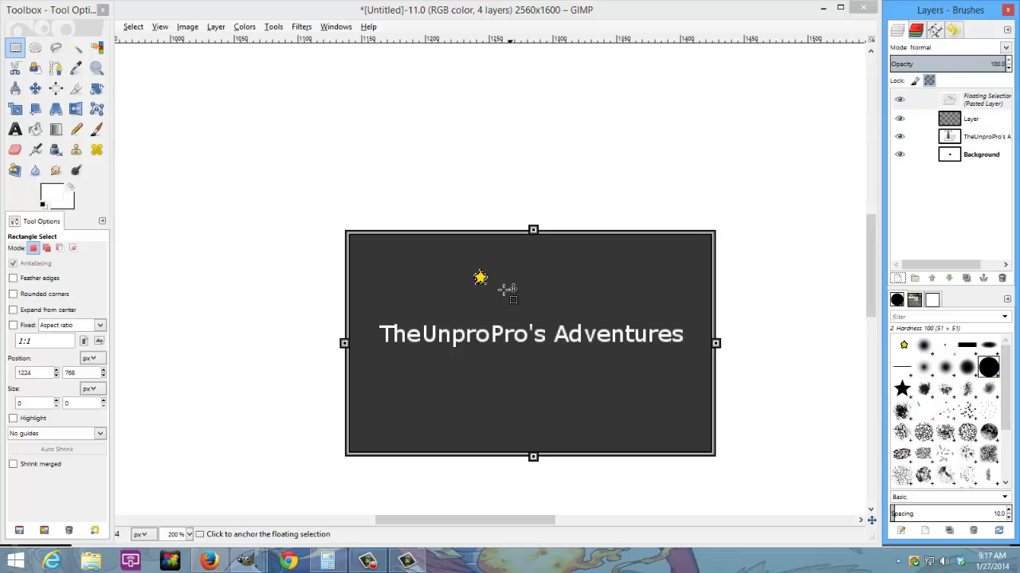
ctrl+alt+drag(484, 275, 374, 254)
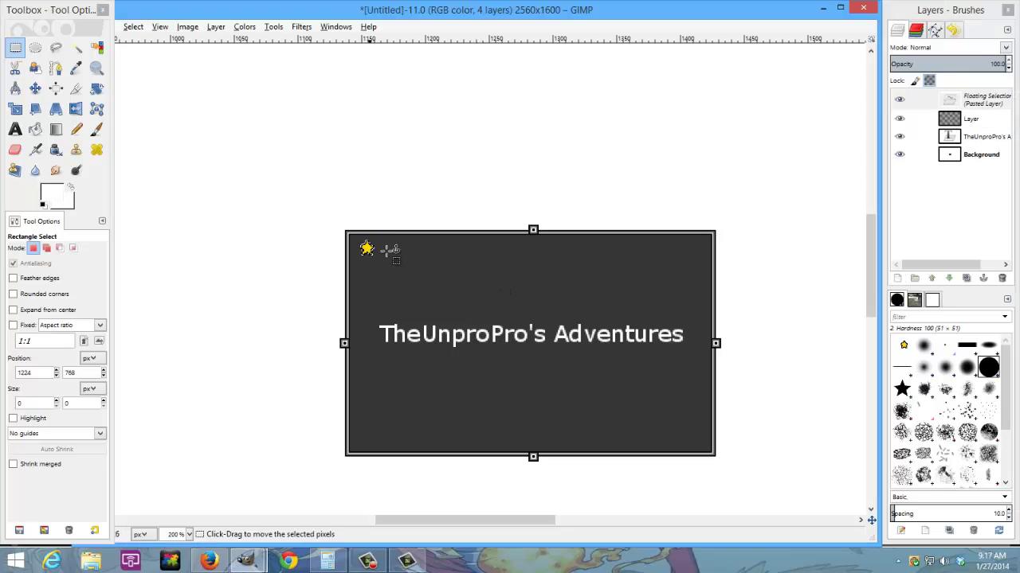
click(559, 376)
middle_drag(500, 317, 478, 344)
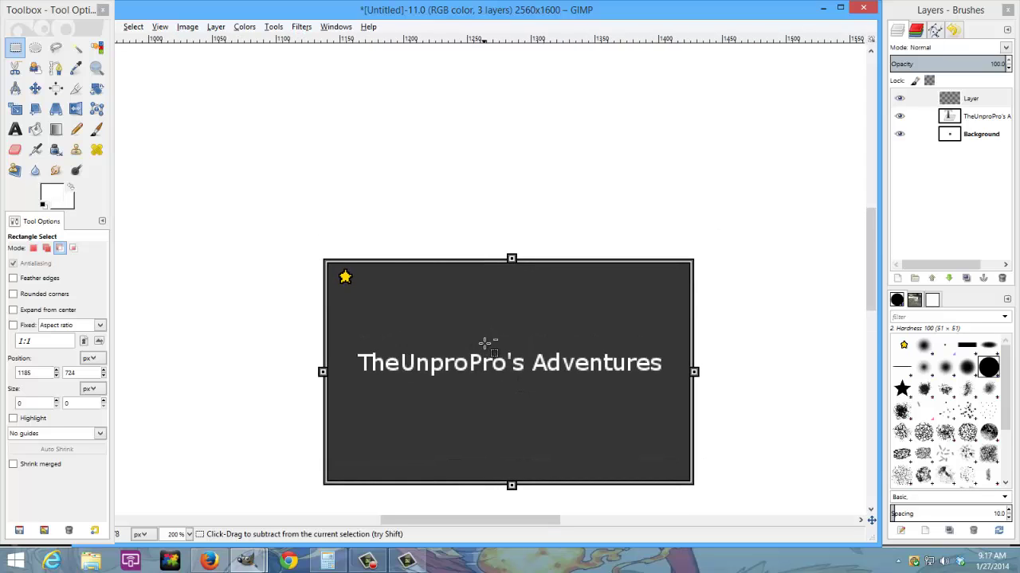
ctrl+scroll(486, 344, down, 2)
ctrl+scroll(500, 319, up, 2)
scroll(483, 390, up, 2)
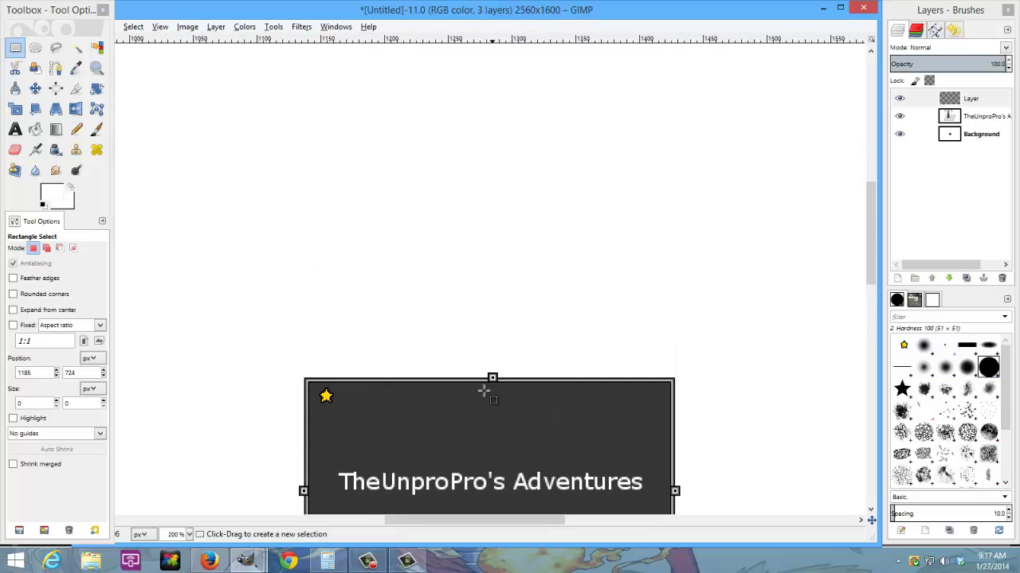
drag(495, 376, 495, 284)
click(518, 241)
ctrl+scroll(526, 302, down, 5)
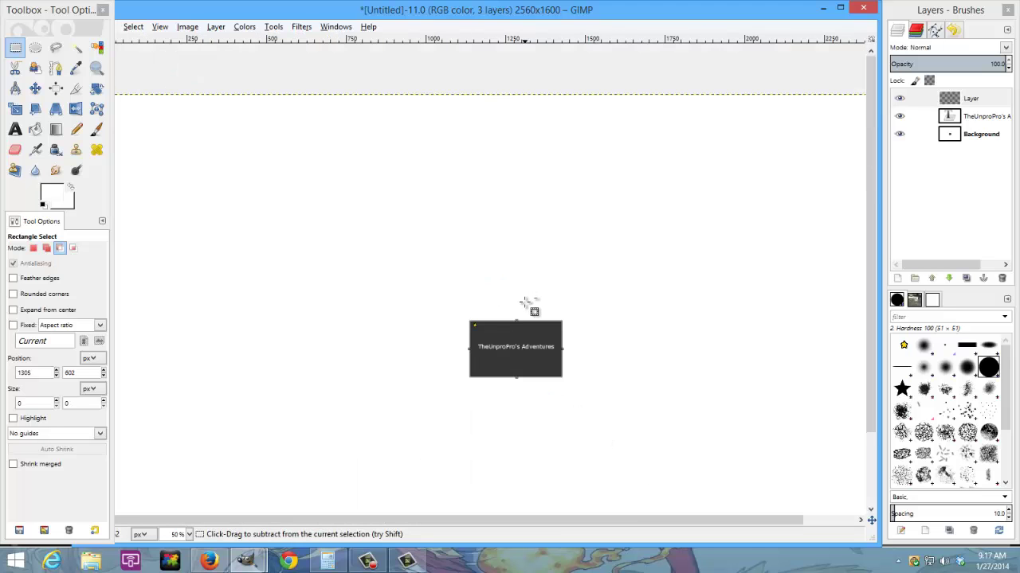
ctrl+scroll(525, 302, up, 5)
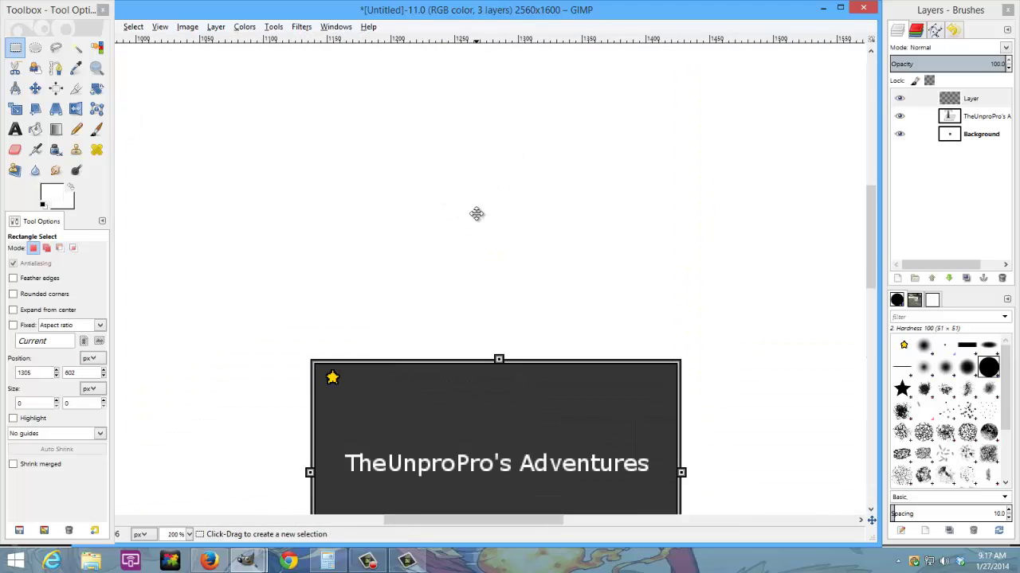
middle_drag(440, 172, 470, 207)
- Copy the short vertical connector bar from the whitestar template
key(alt+Tab)
key(alt+Tab)
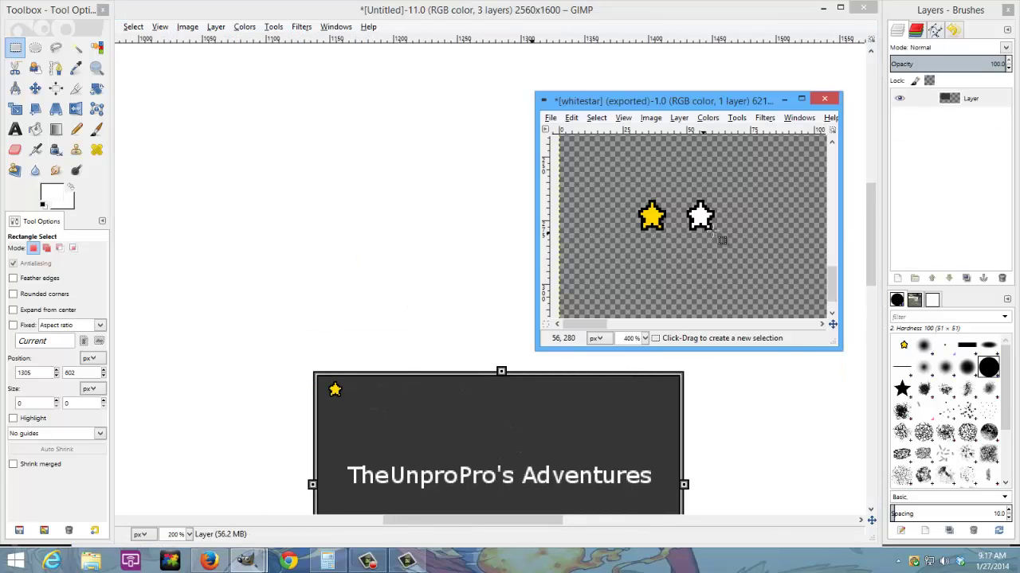
ctrl+scroll(734, 232, down, 4)
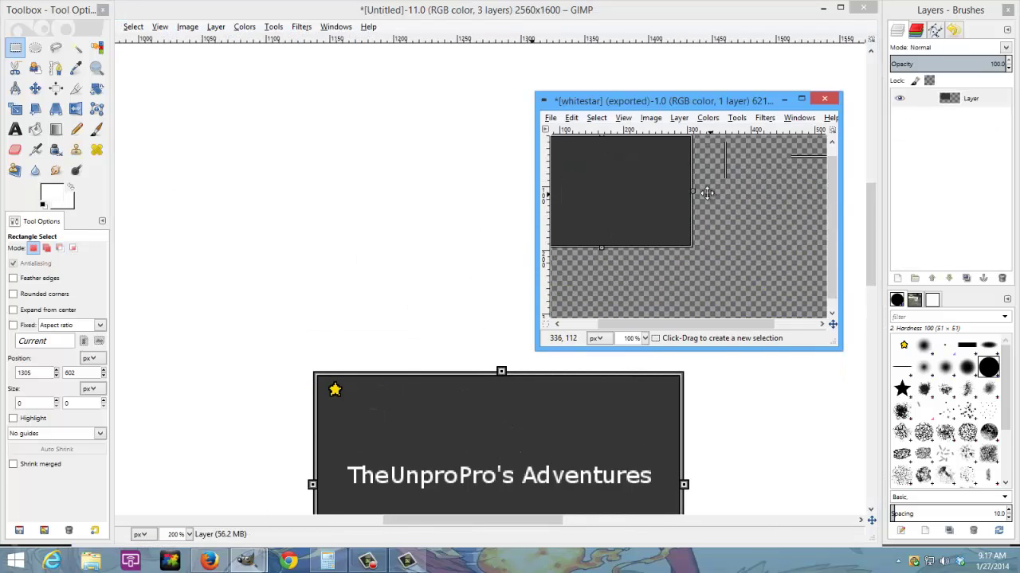
ctrl+scroll(693, 213, up, 3)
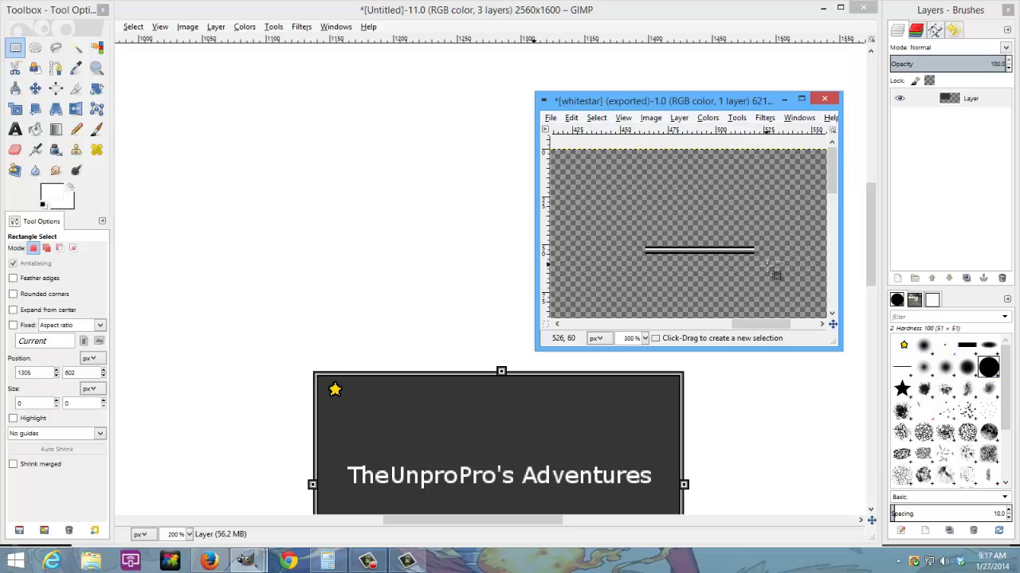
ctrl+scroll(767, 265, up, 1)
drag(771, 268, 591, 215)
click(605, 190)
middle_drag(609, 188, 960, 152)
drag(720, 303, 672, 136)
key(ctrl+c)
- Paste the vertical connector, stand it on the square handle at the dark panel's top centre and anchor it to the transparent layer
click(487, 344)
ctrl+scroll(496, 278, up, 2)
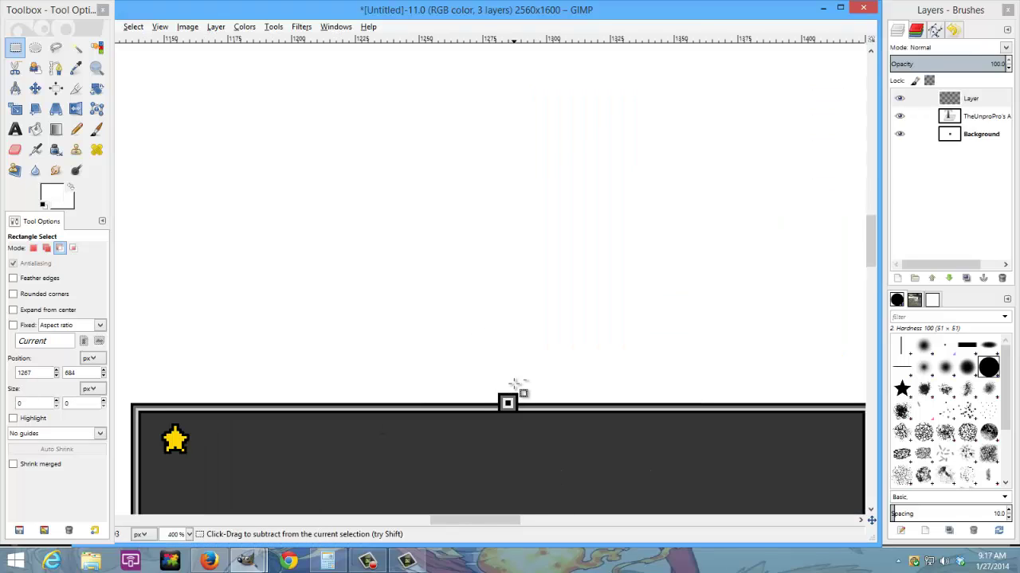
ctrl+scroll(515, 385, up, 2)
key(ctrl+v)
drag(470, 355, 513, 332)
key(ctrl+c)
scroll(519, 336, up, 5)
drag(516, 358, 518, 107)
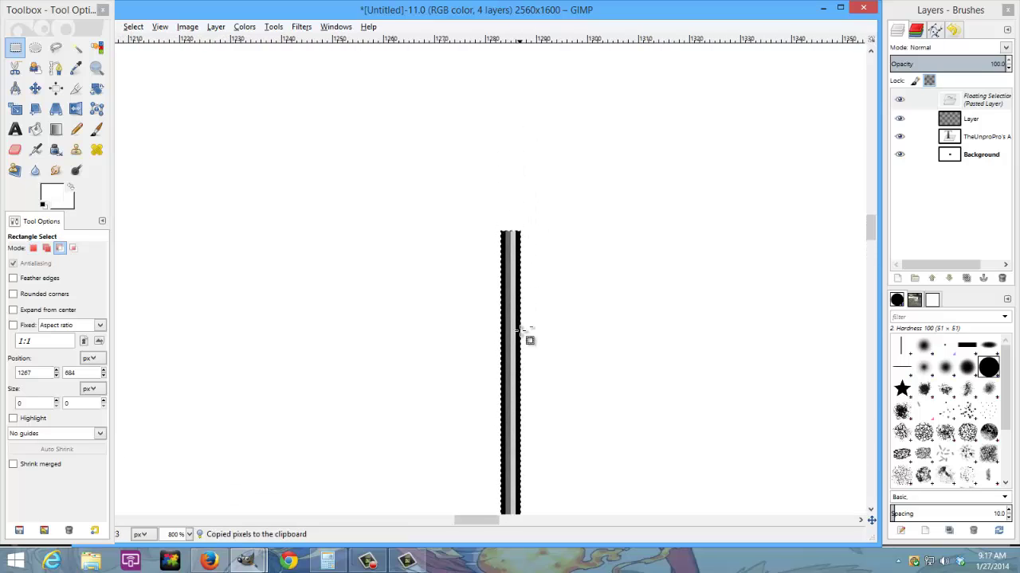
ctrl+scroll(526, 342, down, 7)
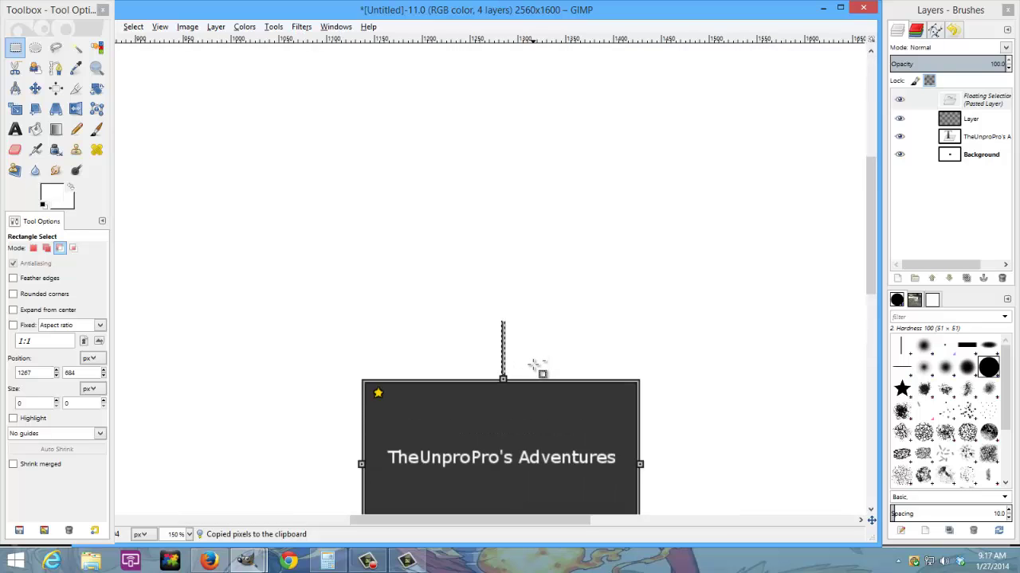
click(539, 405)
- Select an area of about 315 × 244 px around the dark panel in the whitestar template and copy it
middle_drag(537, 419, 565, 365)
key(alt+Tab)
ctrl+scroll(635, 250, down, 3)
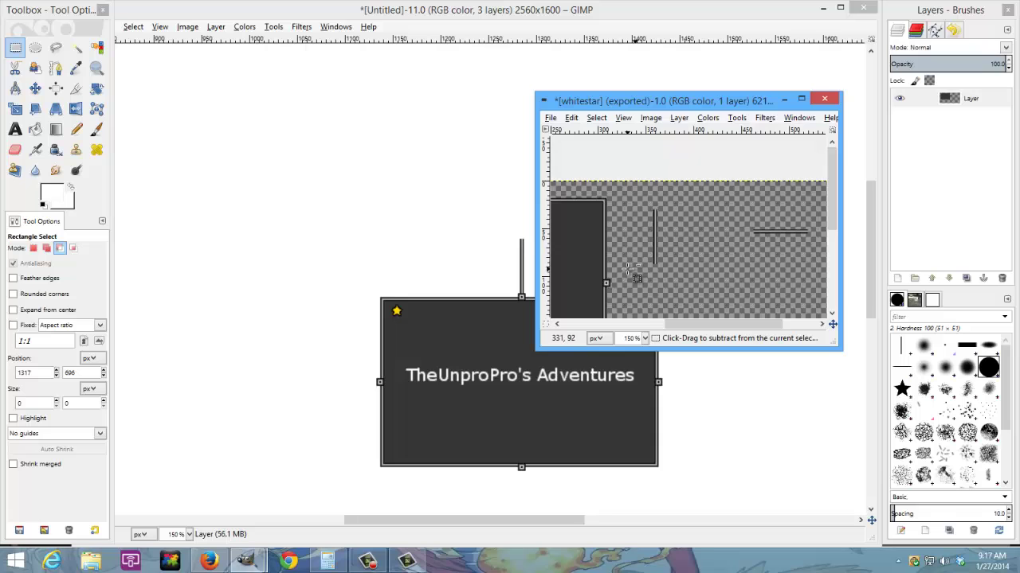
ctrl+scroll(628, 269, down, 2)
mouse_move(693, 248)
mouse_down()
mouse_move(662, 204)
mouse_move(559, 145)
mouse_up()
key(ctrl+c)
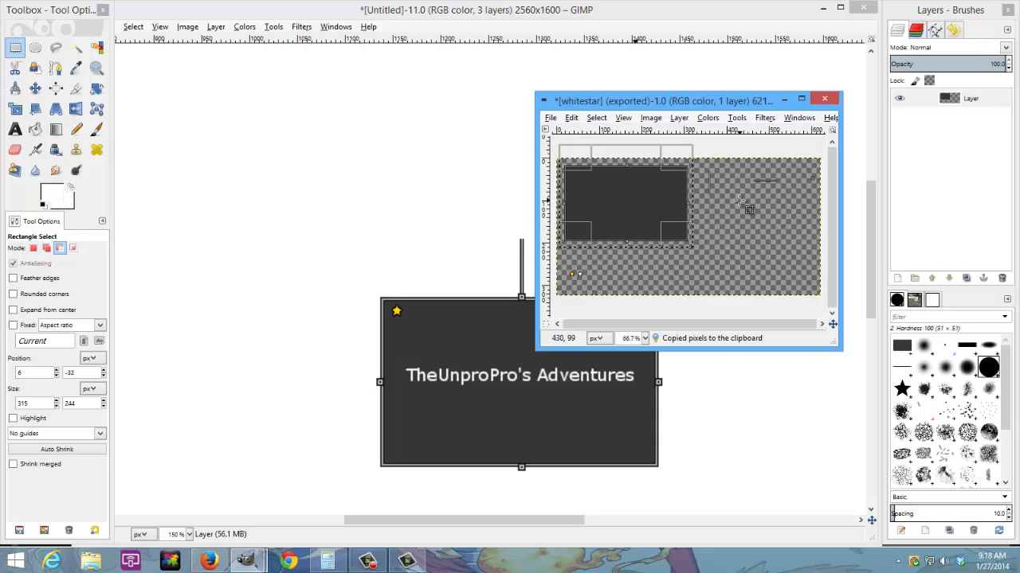
- Paste the copied panel, align its bottom-centre handle with the upper end of the connector and anchor it
click(439, 250)
scroll(471, 346, up, 5)
key(ctrl+v)
drag(519, 372, 547, 346)
ctrl+scroll(501, 378, up, 4)
drag(485, 388, 467, 393)
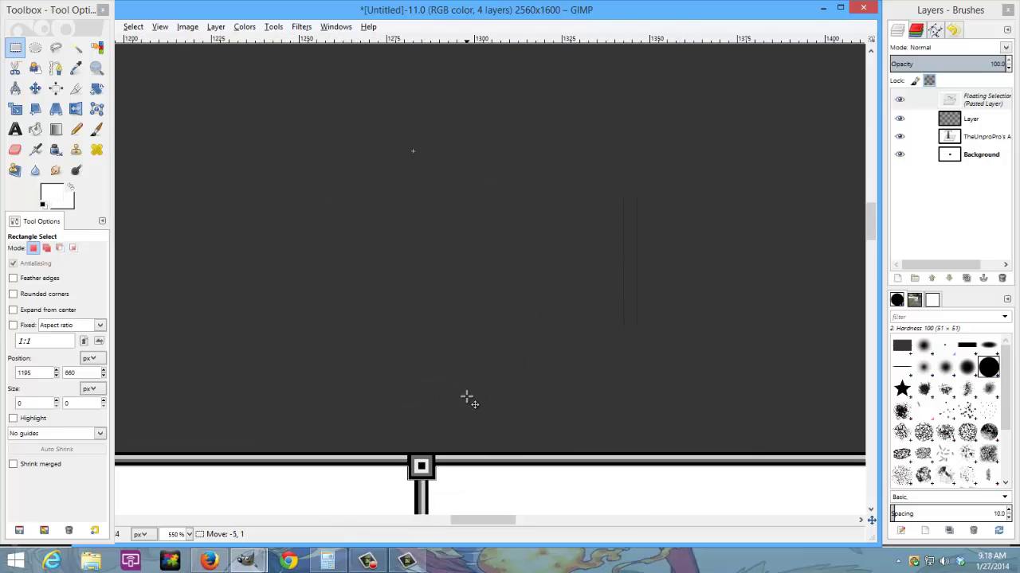
click(446, 486)
- Paste another copy of the panel into the transparent layer, align it exactly over the titled panel and anchor it
ctrl+scroll(447, 488, down, 9)
ctrl+scroll(458, 233, up, 2)
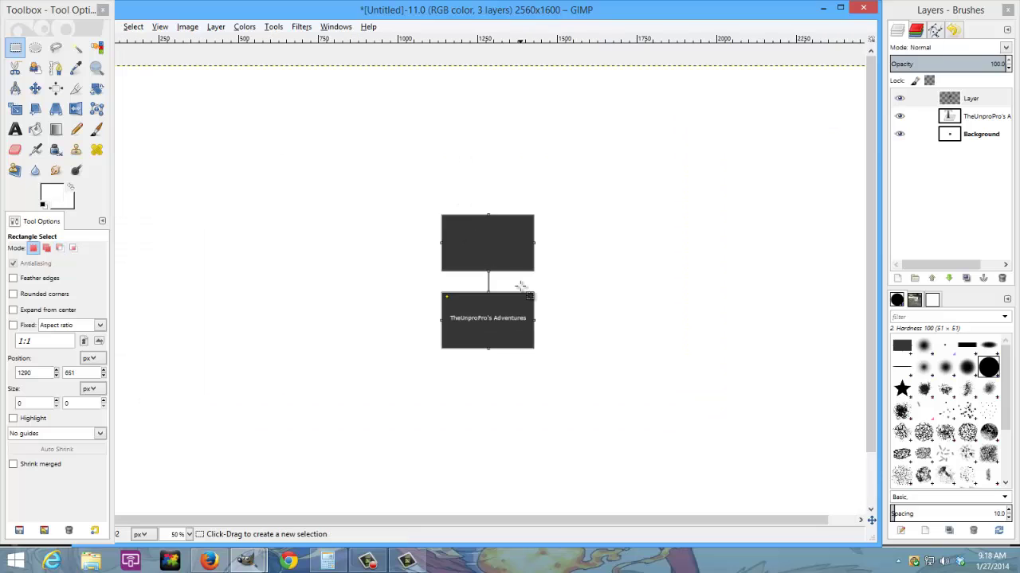
ctrl+scroll(515, 283, up, 2)
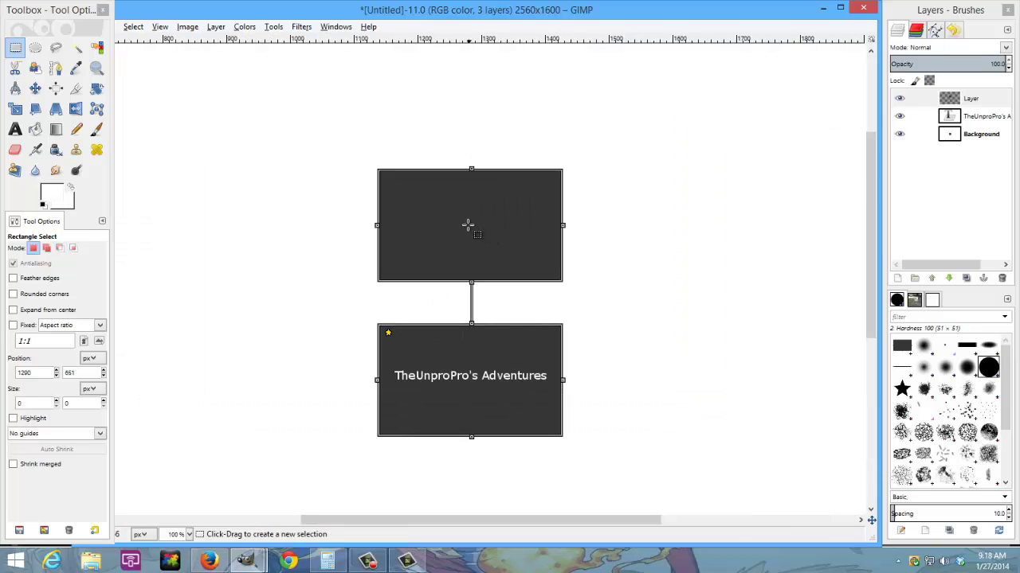
middle_drag(464, 225, 538, 298)
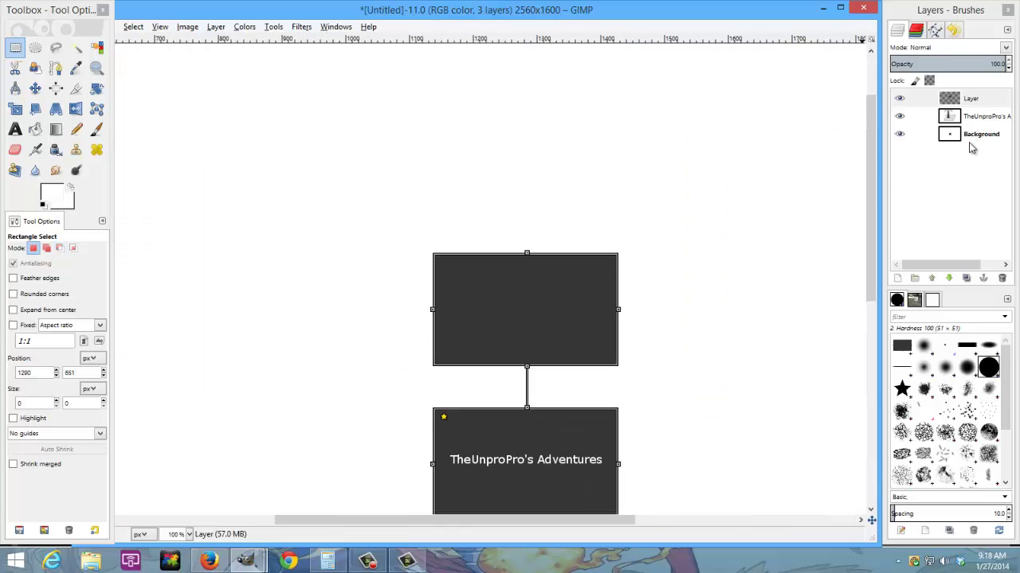
click(977, 137)
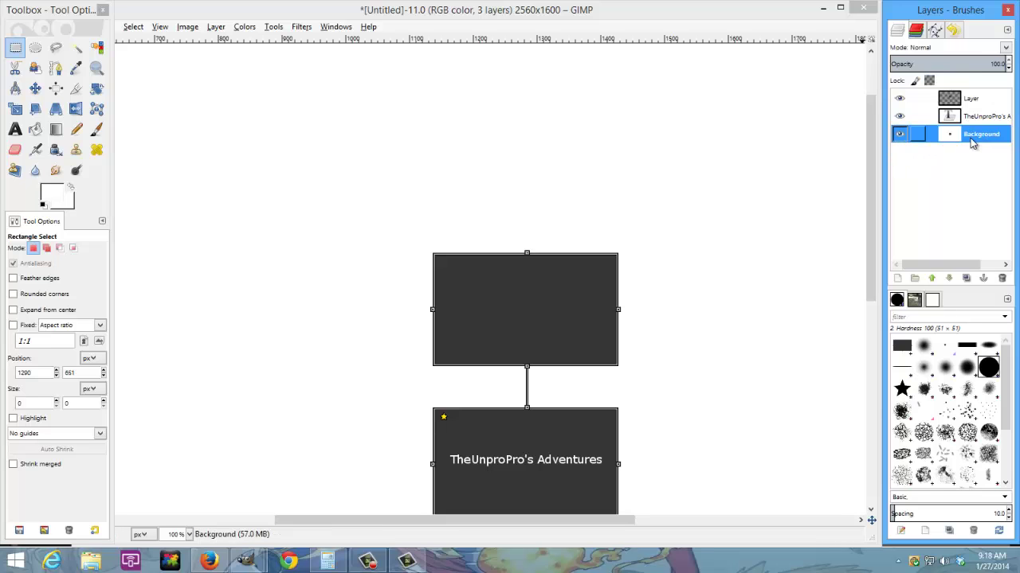
middle_drag(637, 439, 577, 191)
click(974, 133)
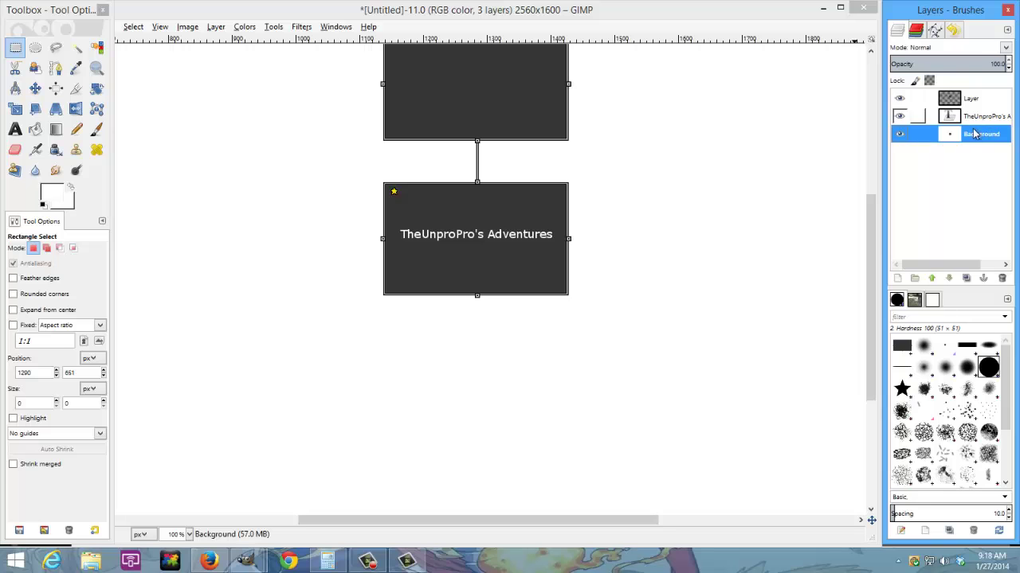
click(973, 100)
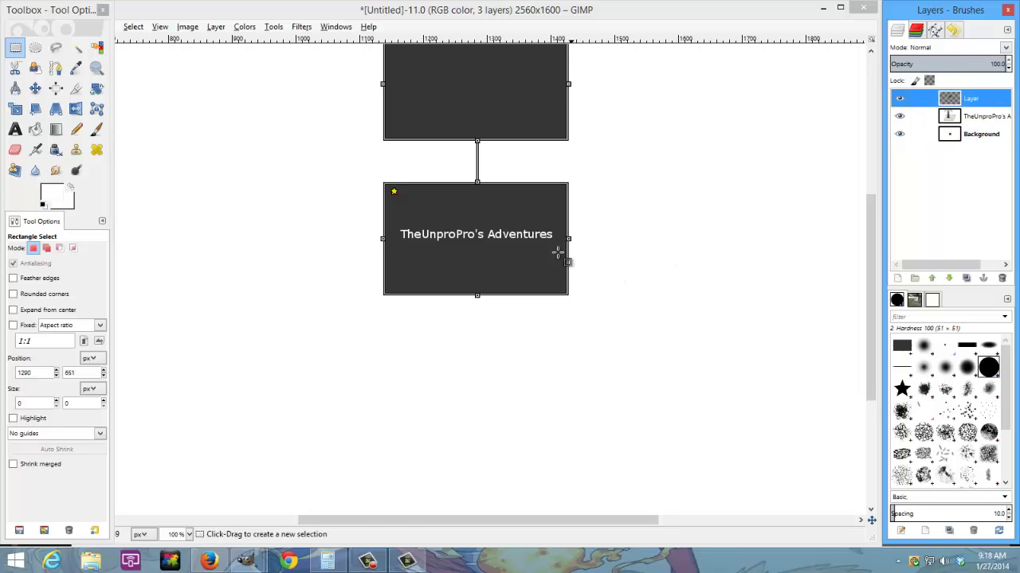
ctrl+scroll(557, 254, up, 3)
key(ctrl+v)
drag(528, 172, 560, 171)
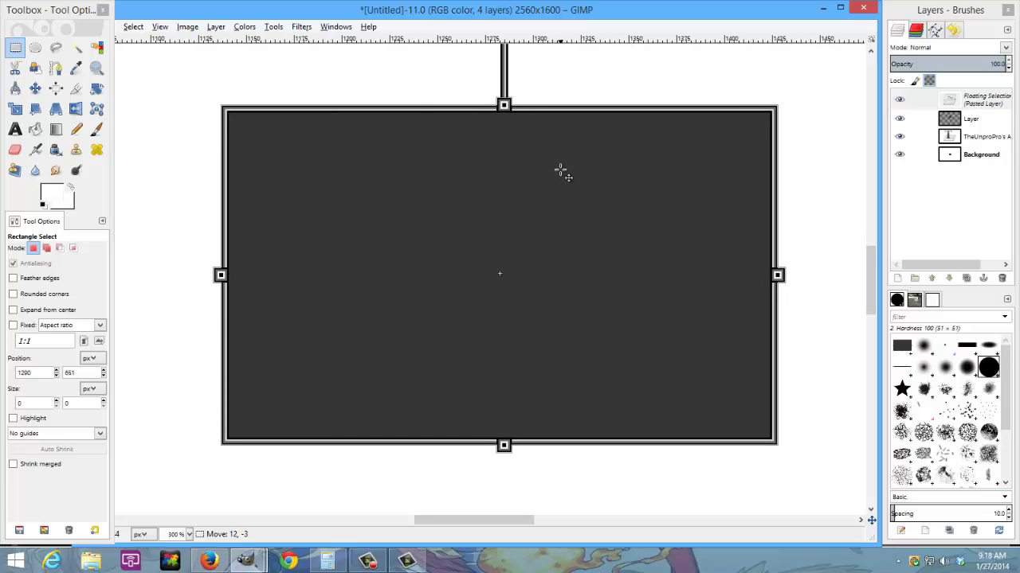
click(561, 173)
- Check the panel layer's visibility and raise the title text layer above it
click(916, 98)
click(898, 98)
click(899, 99)
click(964, 118)
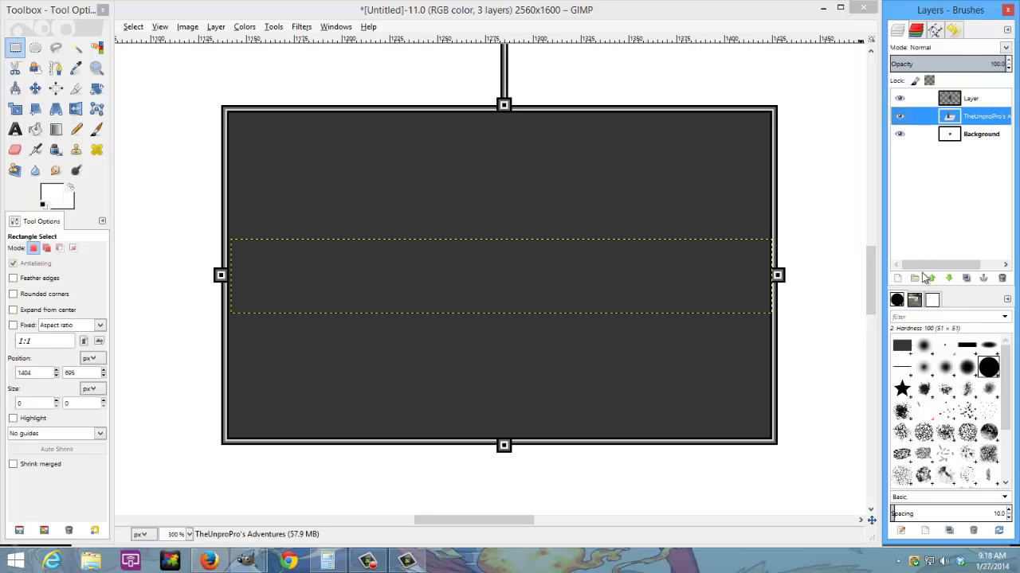
click(932, 279)
- Clear the original panel from the Background layer to leave it plain white, and toggle the panel layer's visibility to check it
click(971, 116)
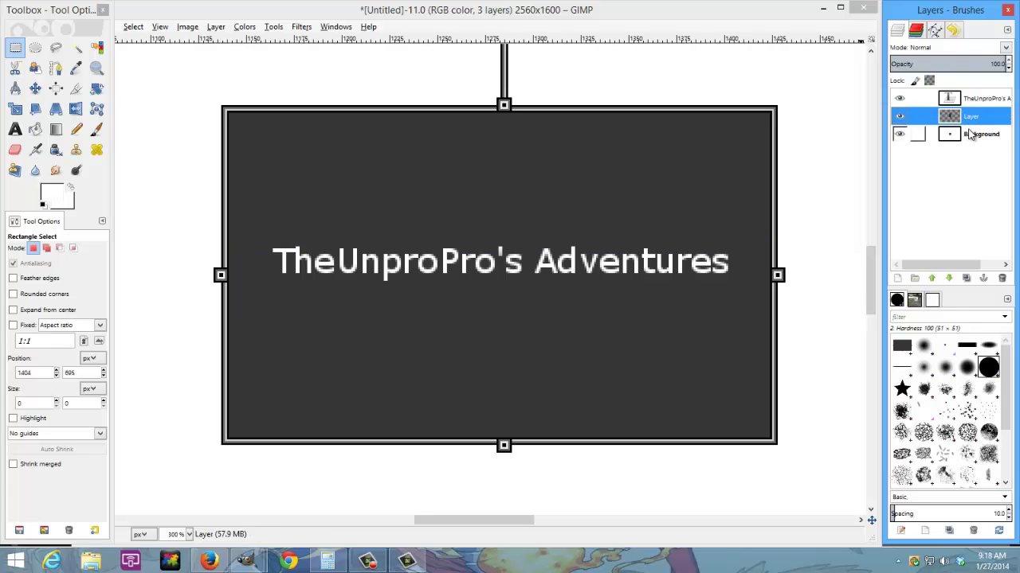
click(970, 135)
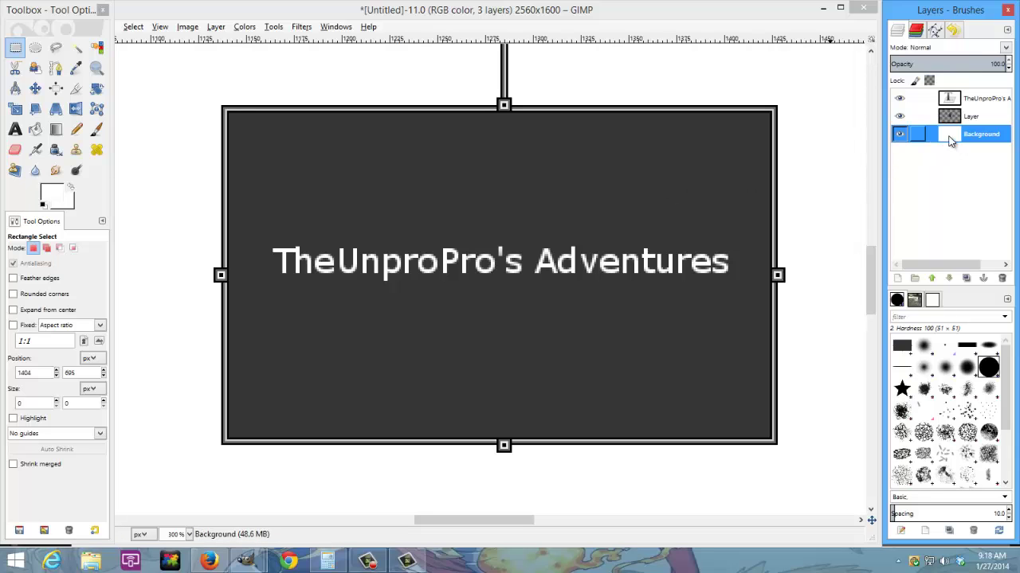
click(899, 117)
click(899, 118)
ctrl+scroll(698, 220, down, 5)
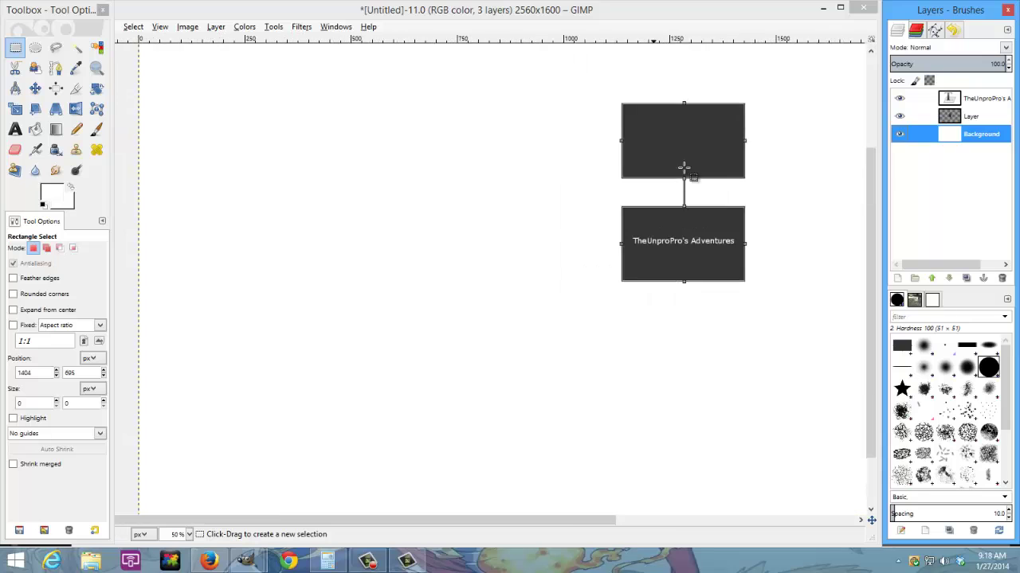